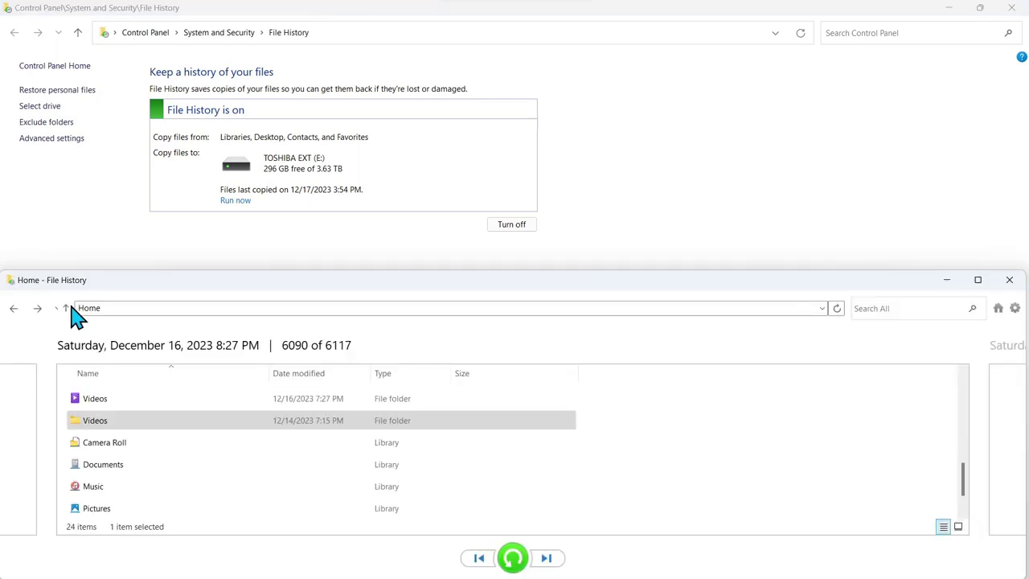
Open the older, empty Videos backup folder in the File History restore browser
{"action": "double_click", "coordinate": [90, 422]}
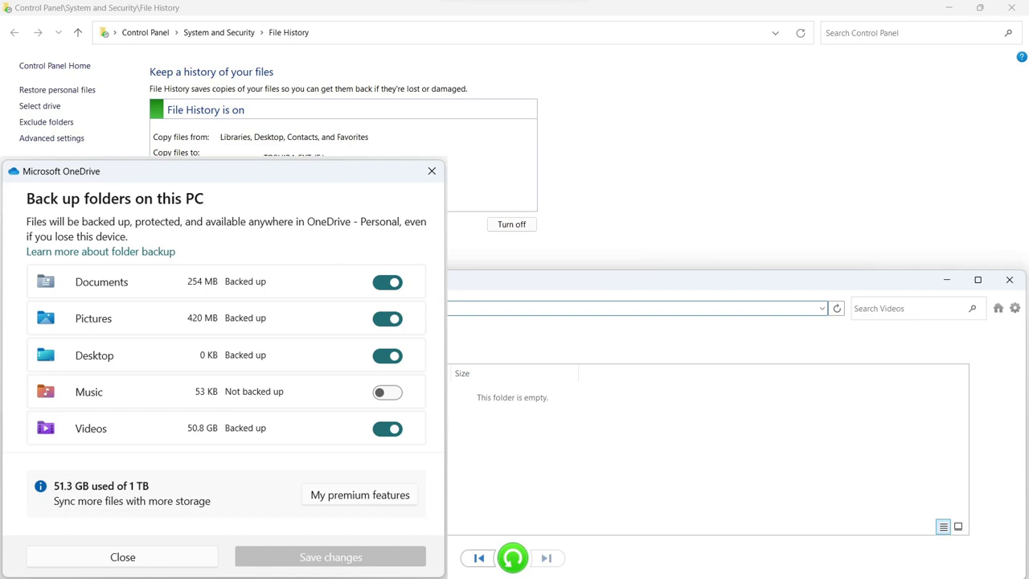
Dismiss the OneDrive backup dialog, return to Home, and open the OneDrive Videos backup
{"action": "key", "text": "Escape"}
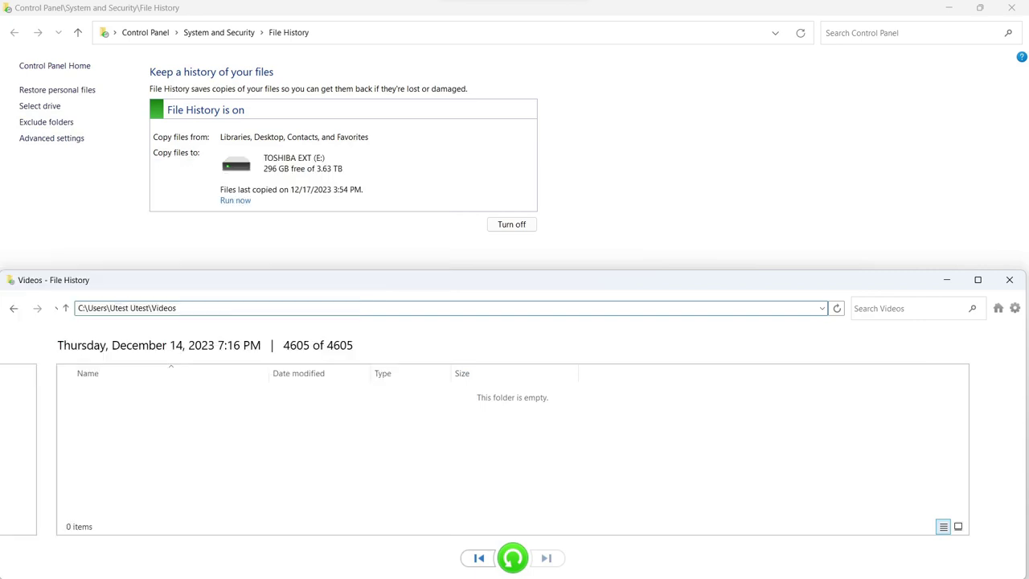
{"action": "left_click", "coordinate": [998, 308]}
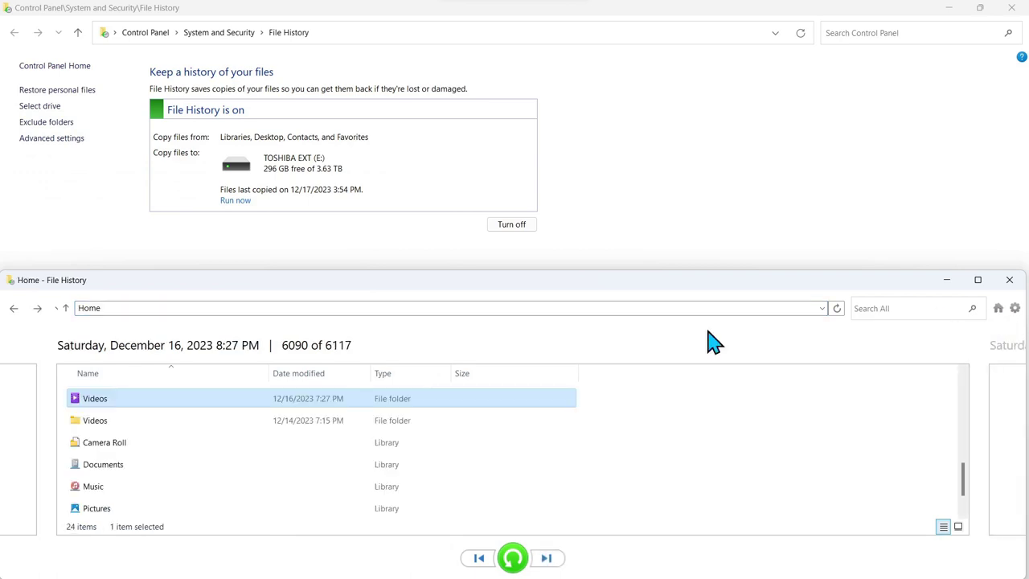
{"action": "double_click", "coordinate": [99, 402]}
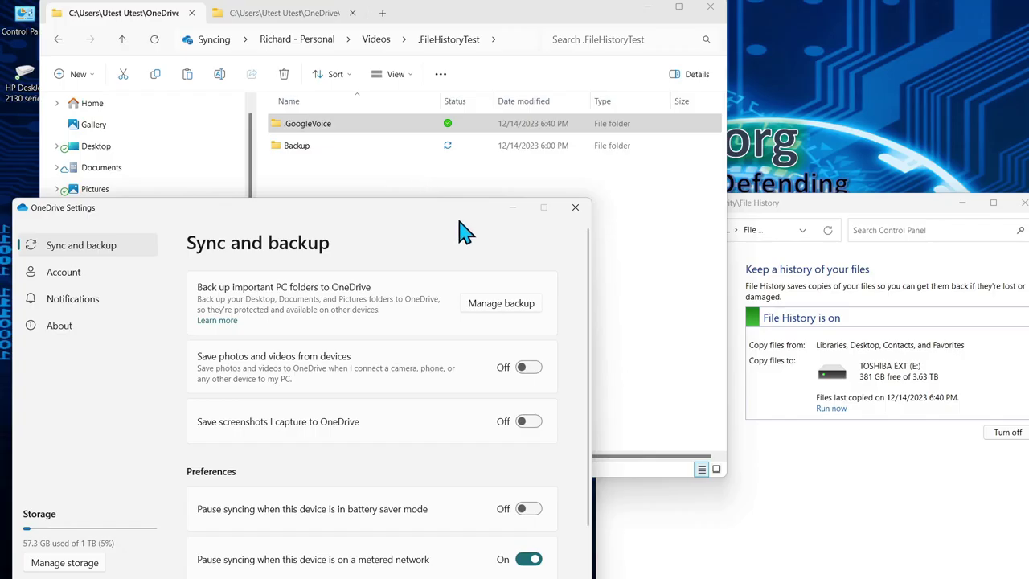
Confirm .GoogleVoice is set to Always keep on this device, then bring up the OneDrive status panel
{"action": "left_click", "coordinate": [650, 205]}
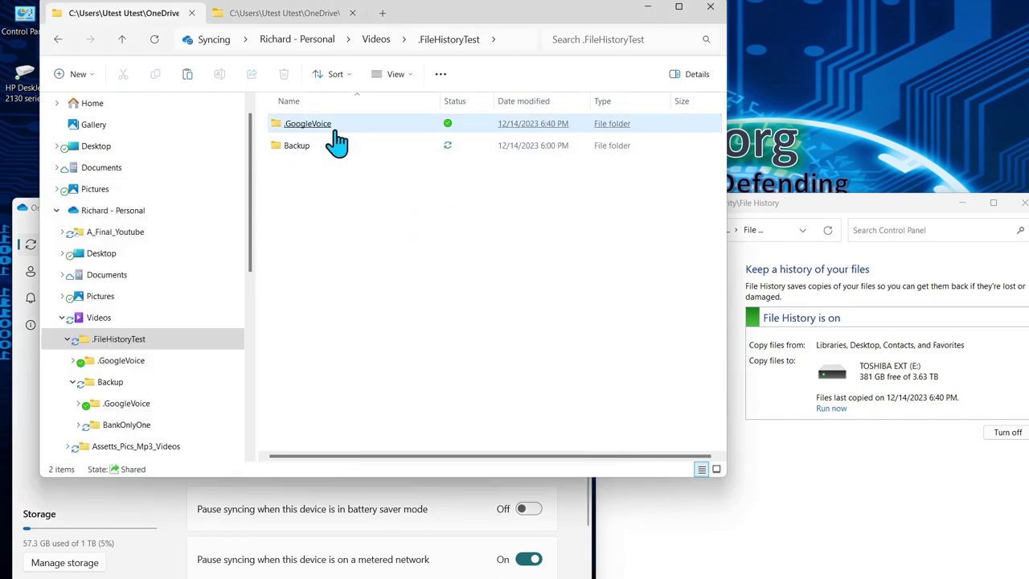
{"action": "right_click", "coordinate": [299, 133]}
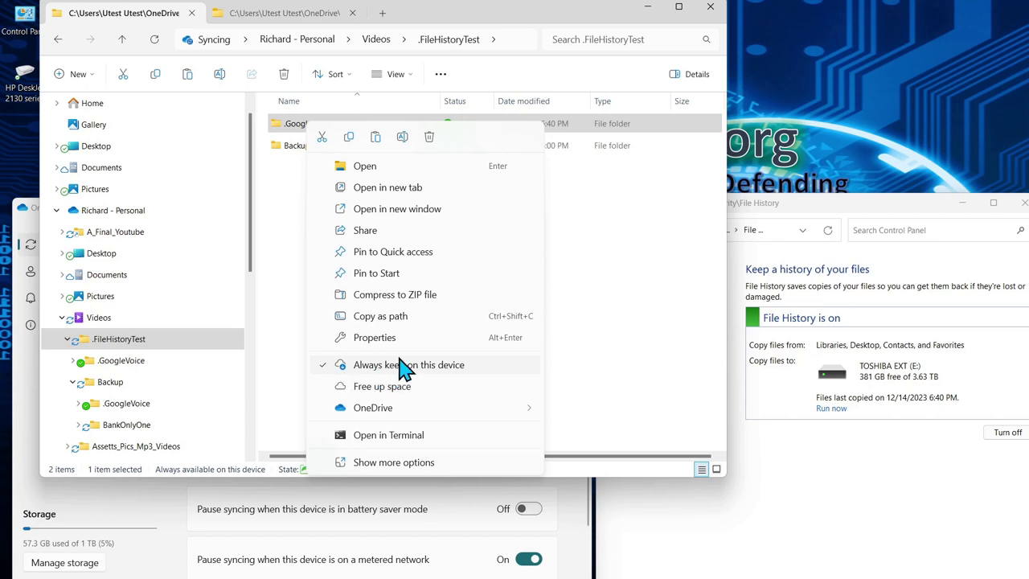
{"action": "left_click", "coordinate": [803, 547]}
{"action": "mouse_move", "coordinate": [860, 572]}
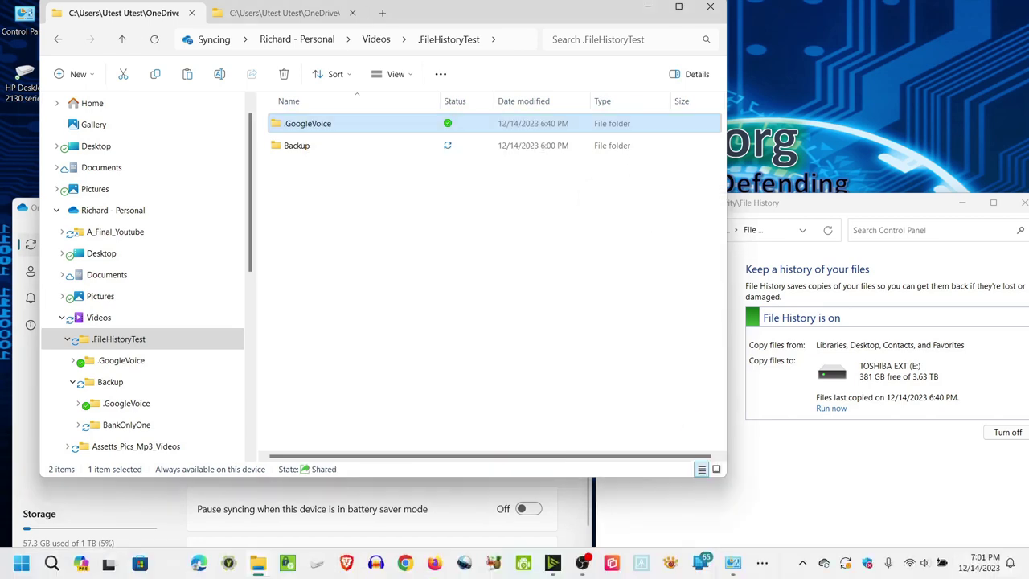
{"action": "left_click", "coordinate": [825, 563]}
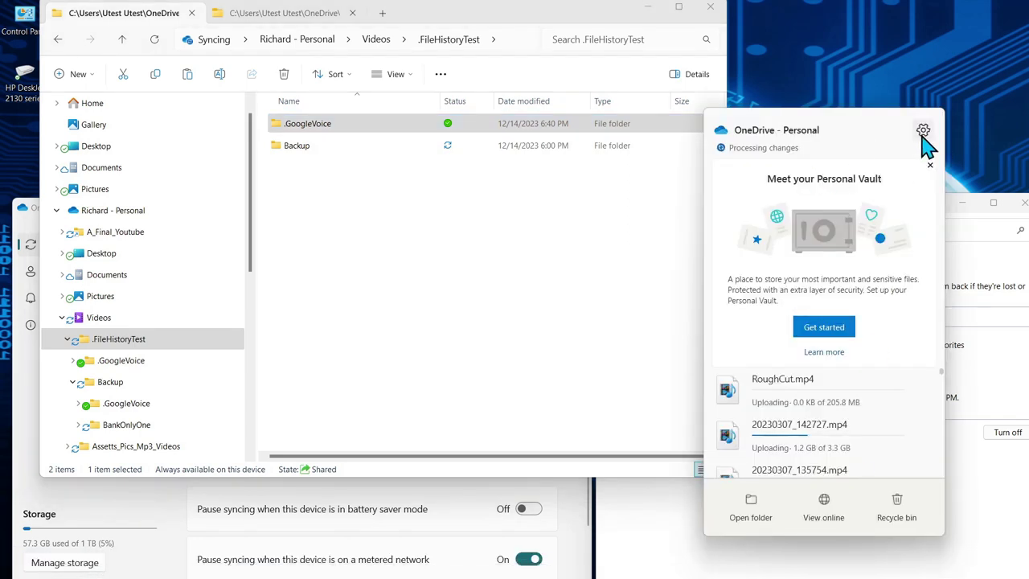
In OneDrive Settings, expand Advanced settings and choose Download all files (about 57.3 GB)
{"action": "left_click", "coordinate": [922, 130]}
{"action": "left_click", "coordinate": [848, 159]}
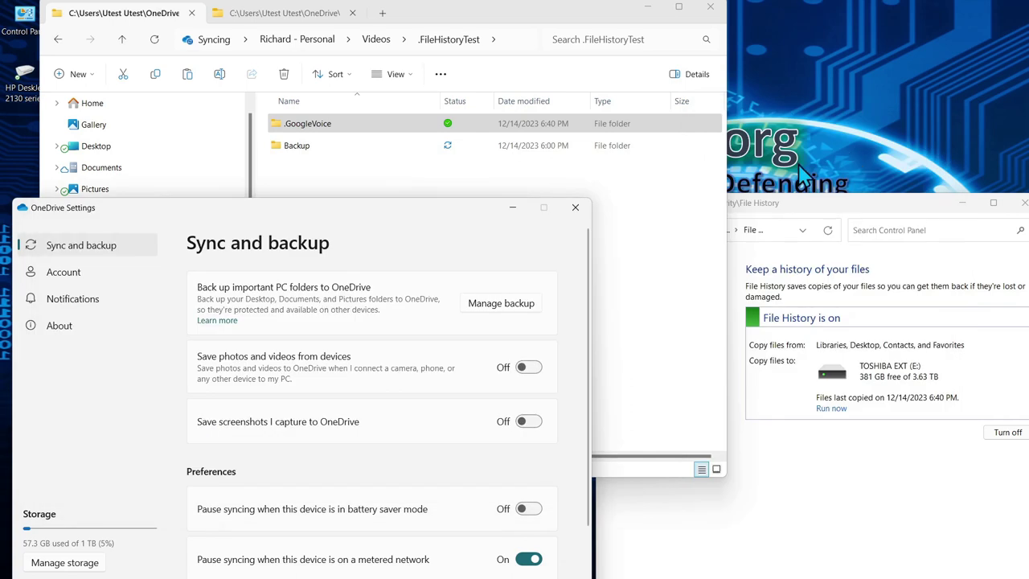
{"action": "scroll", "coordinate": [351, 253], "scroll_direction": "down", "scroll_amount": 3}
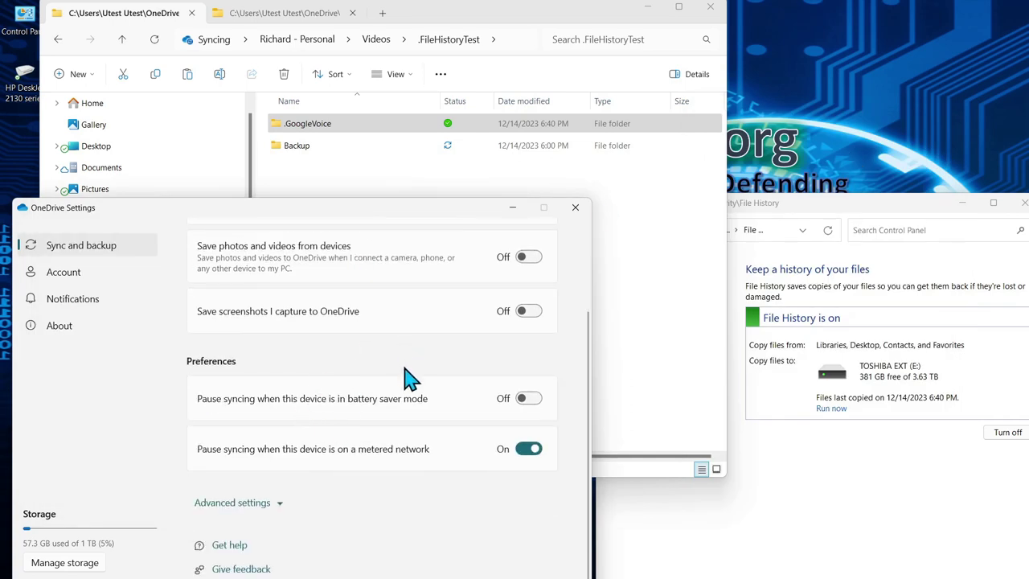
{"action": "left_click", "coordinate": [260, 503]}
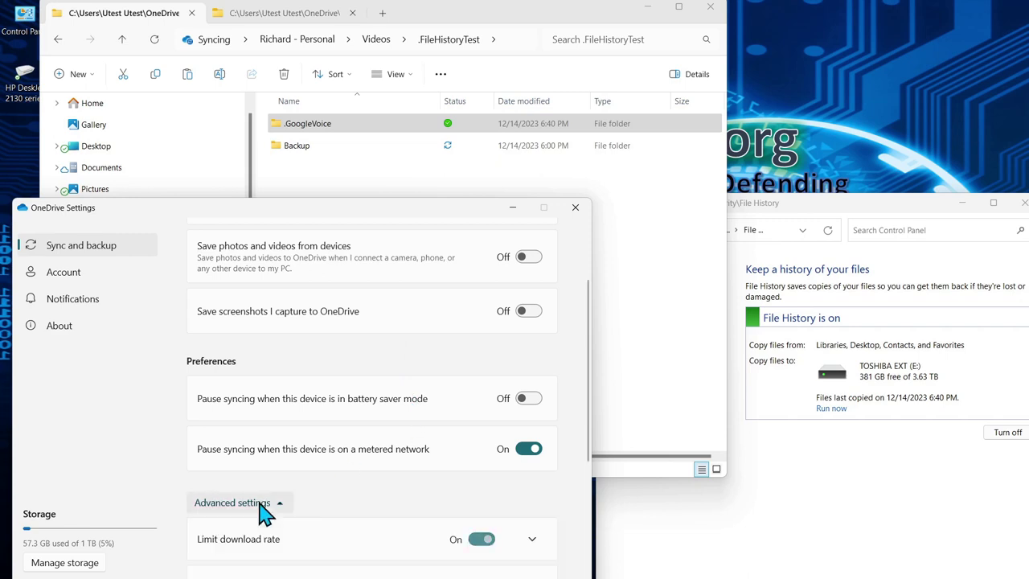
{"action": "scroll", "coordinate": [314, 467], "scroll_direction": "down", "scroll_amount": 5}
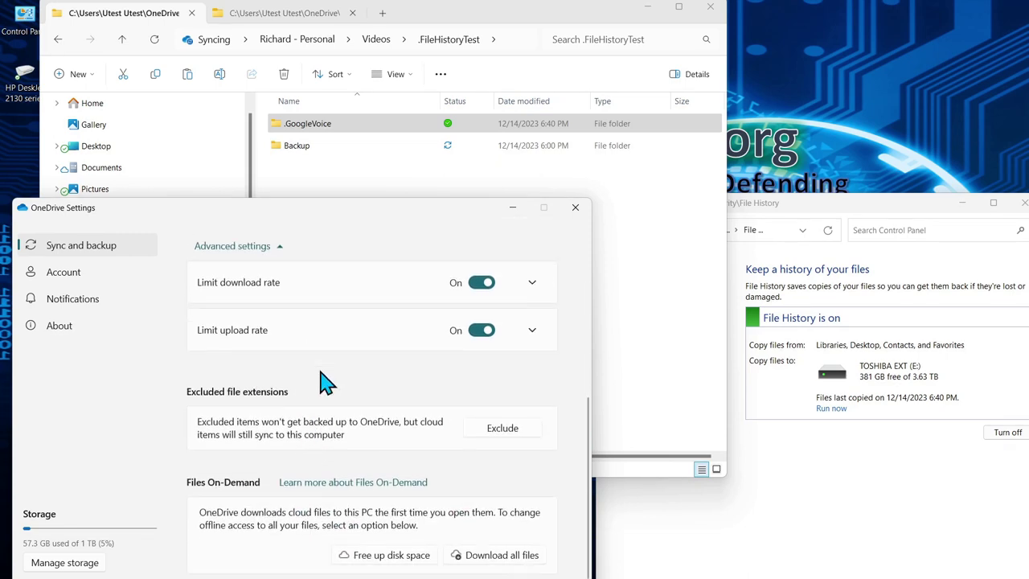
{"action": "left_click", "coordinate": [497, 495]}
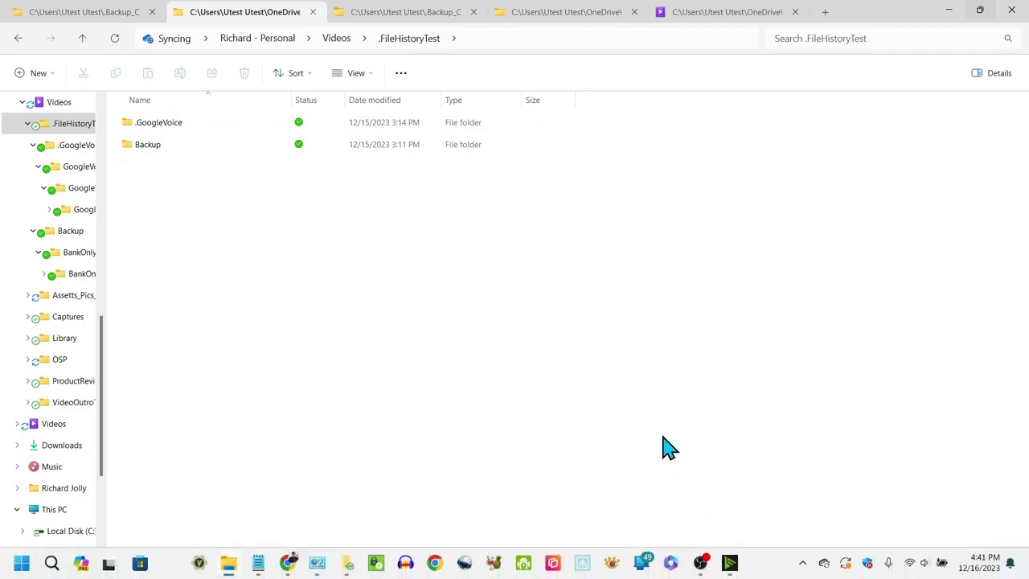
Bring forward the Notepad note holding the .FileHistoryTest folder path
{"action": "left_click", "coordinate": [258, 564]}
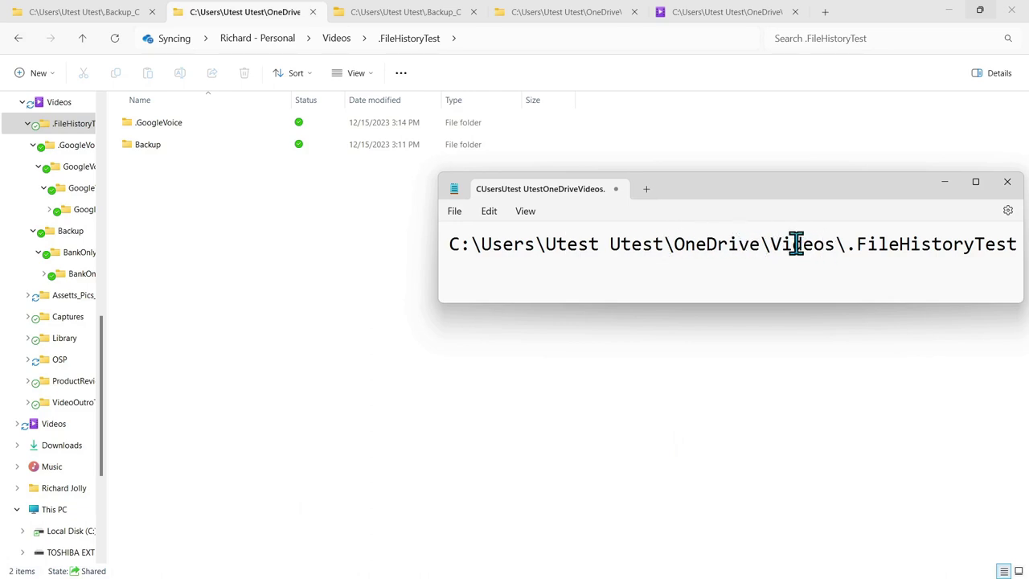
Minimize File Explorer and open the File History restore browser
{"action": "left_click", "coordinate": [981, 11]}
{"action": "left_click", "coordinate": [981, 7]}
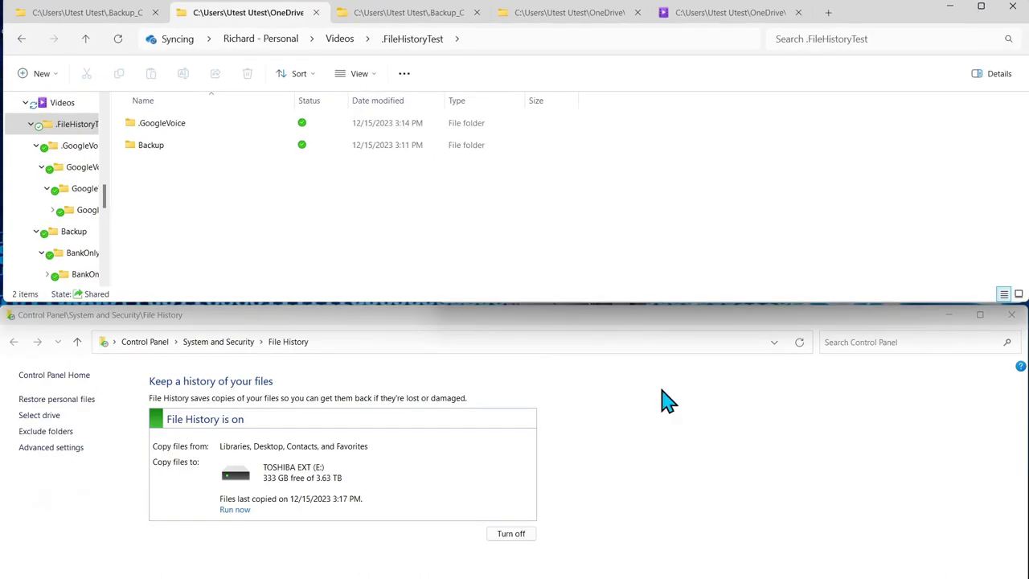
{"action": "left_click", "coordinate": [50, 400]}
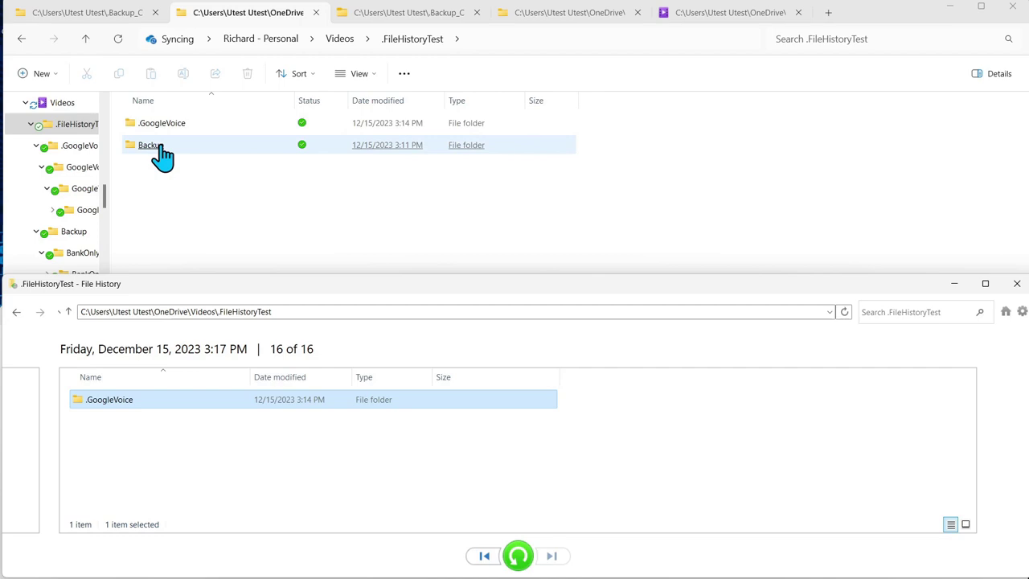
Compare the backed-up .GoogleVoice, GoogleVoiceTest2 and GoogleVoiceTest3 folders with their live copies
{"action": "double_click", "coordinate": [108, 402]}
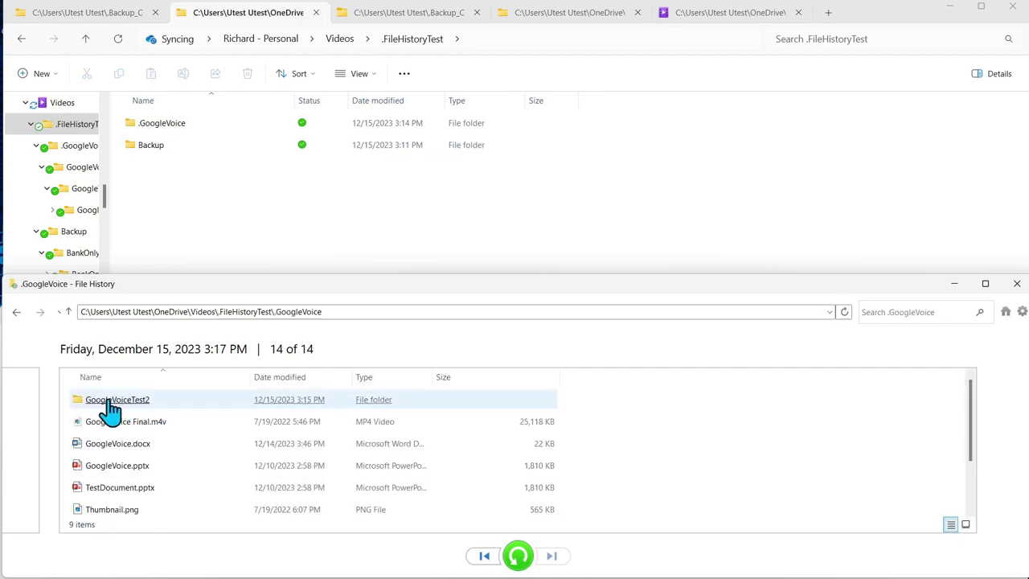
{"action": "double_click", "coordinate": [174, 133]}
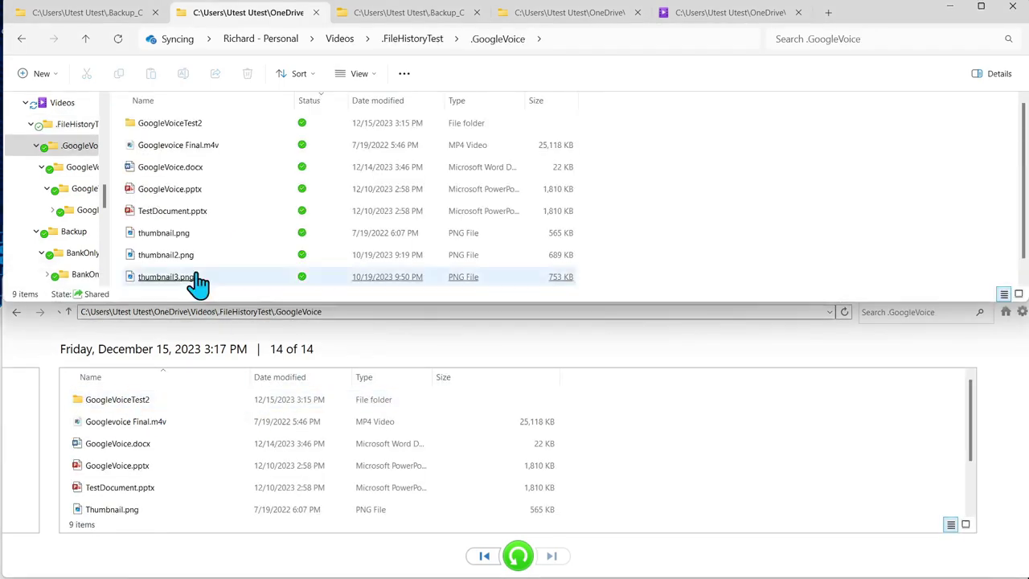
{"action": "double_click", "coordinate": [112, 402]}
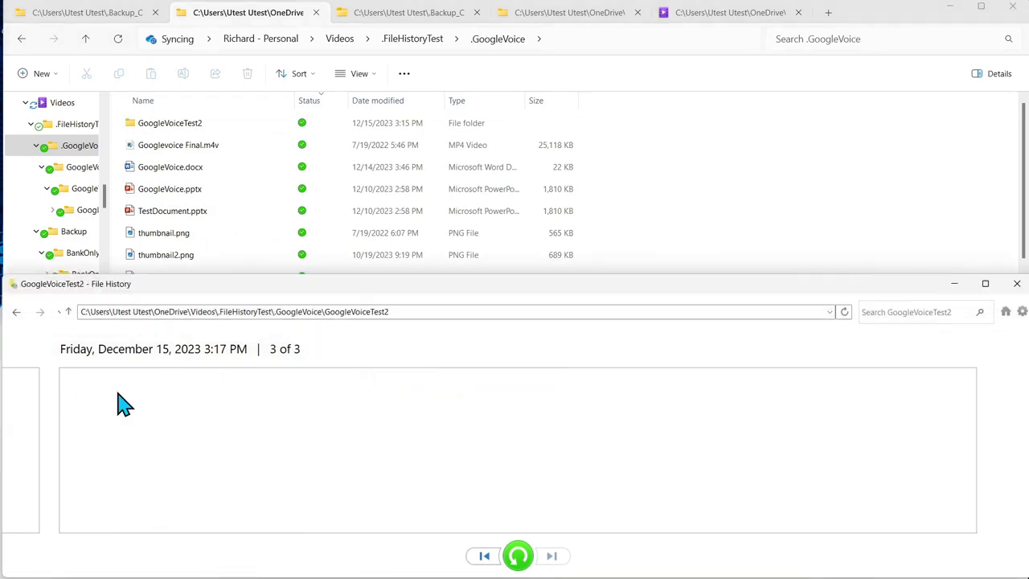
{"action": "double_click", "coordinate": [190, 127]}
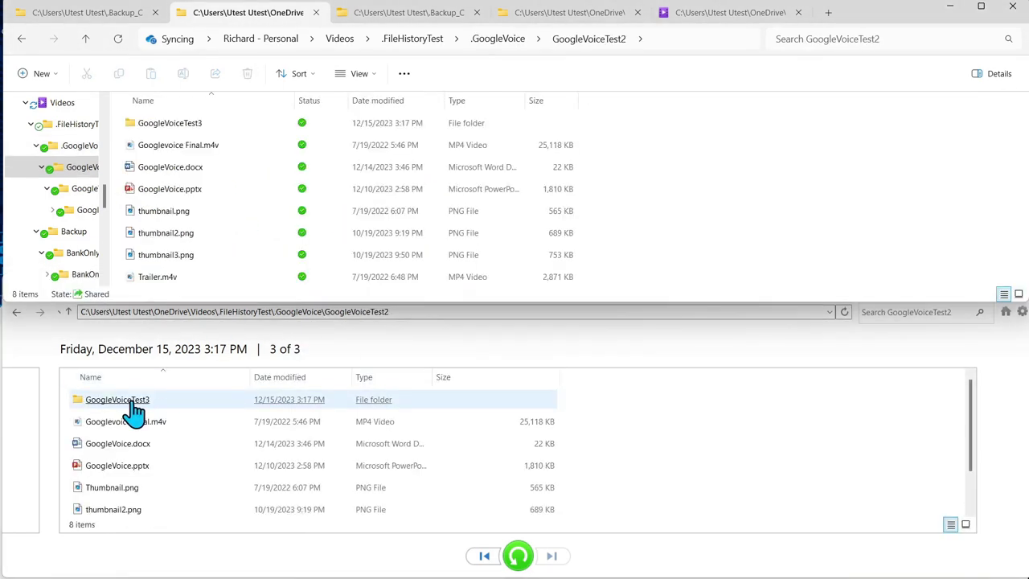
{"action": "double_click", "coordinate": [167, 126]}
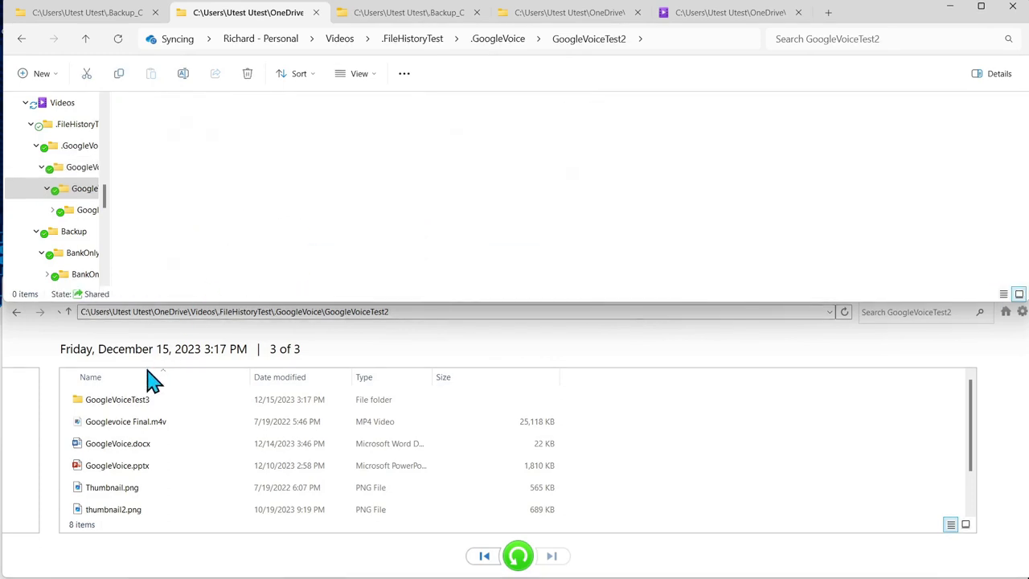
{"action": "double_click", "coordinate": [119, 404]}
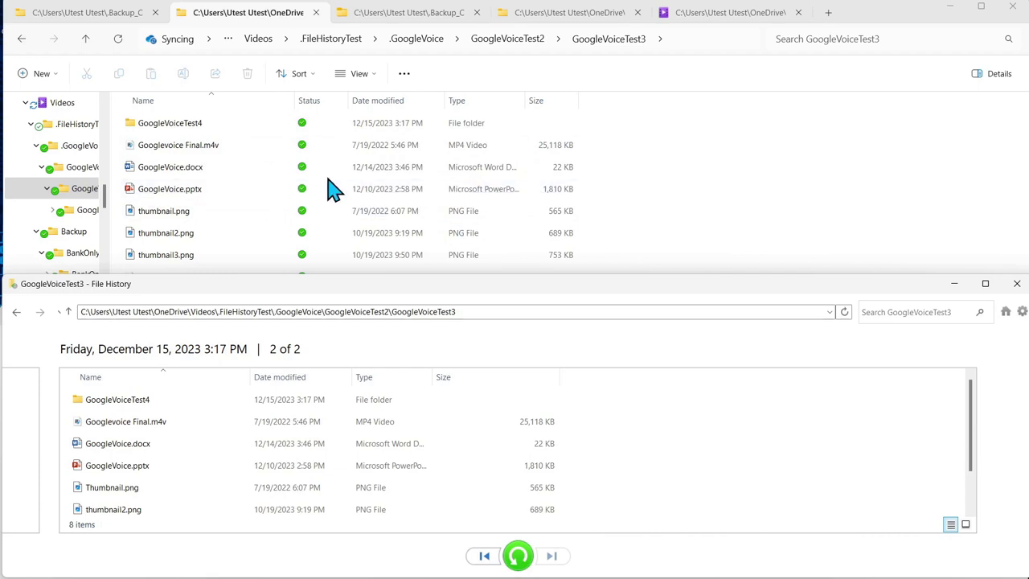
Check the full backup folder path, then close the File History restore browser
{"action": "left_click", "coordinate": [158, 314]}
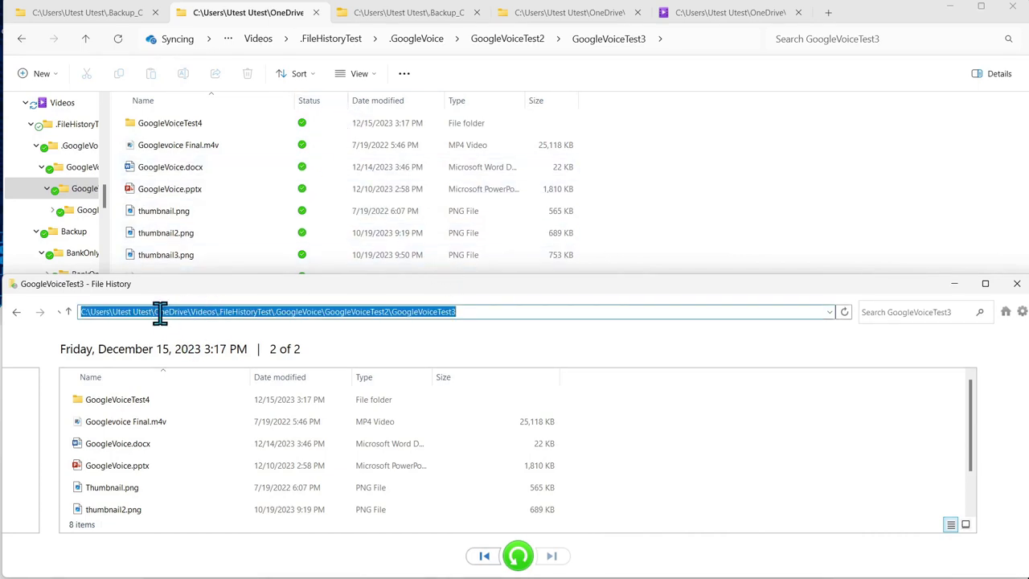
{"action": "left_click", "coordinate": [159, 313]}
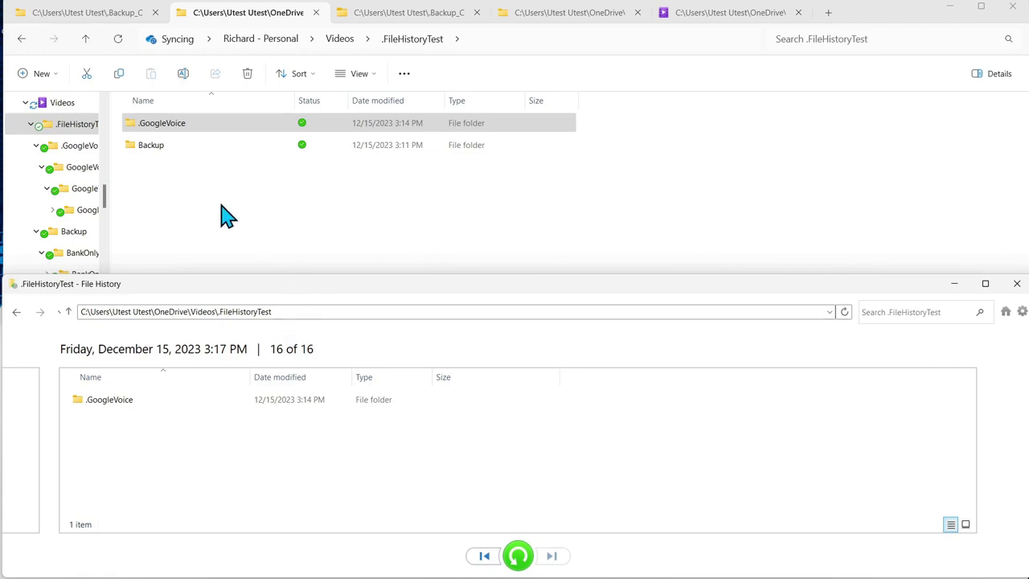
{"action": "left_click", "coordinate": [1017, 283]}
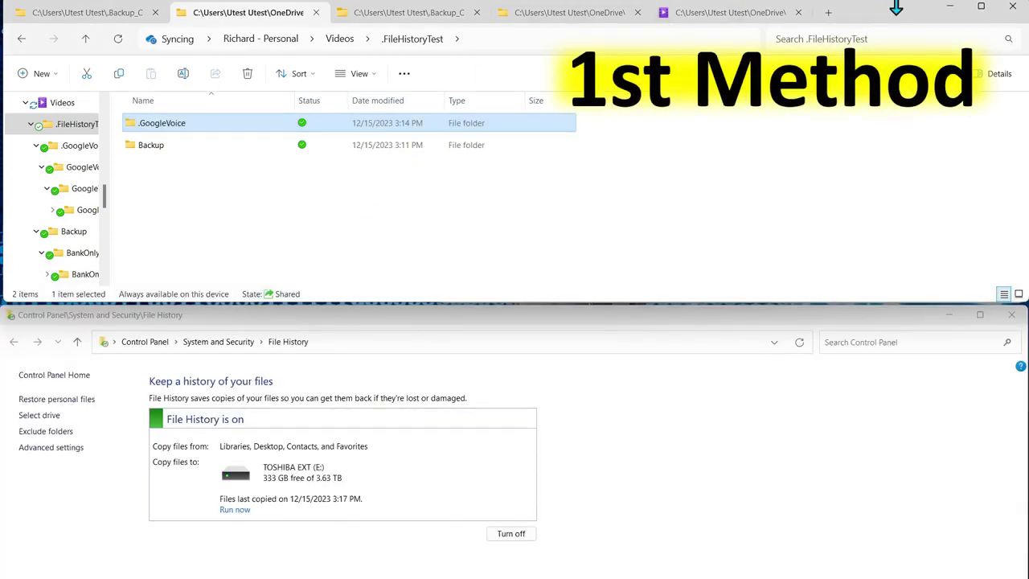
Copy BankOnlyOne_Backup from the Backup folder and paste it into .FileHistoryTest
{"action": "left_click", "coordinate": [981, 6]}
{"action": "double_click", "coordinate": [149, 155]}
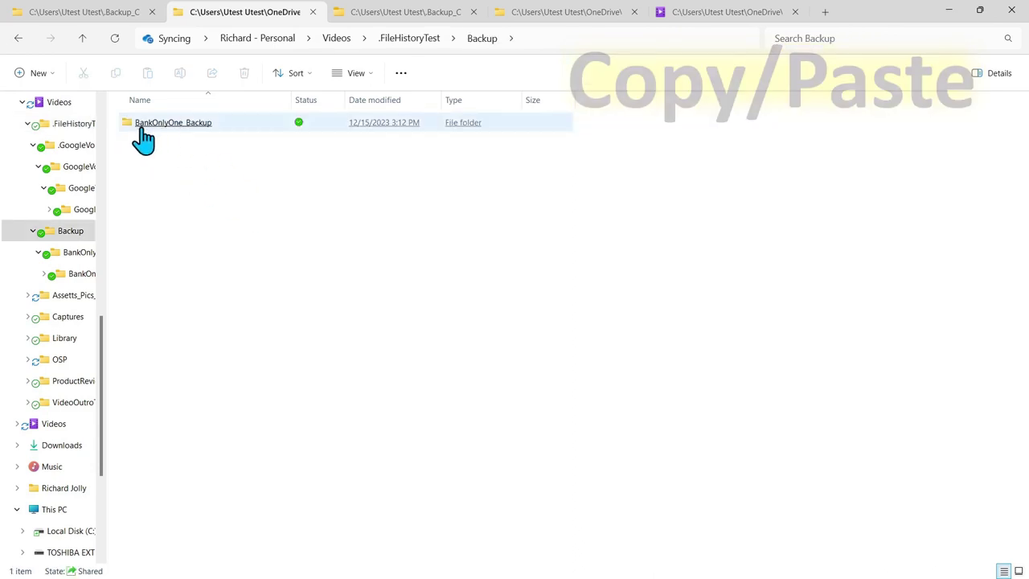
{"action": "right_click", "coordinate": [163, 140]}
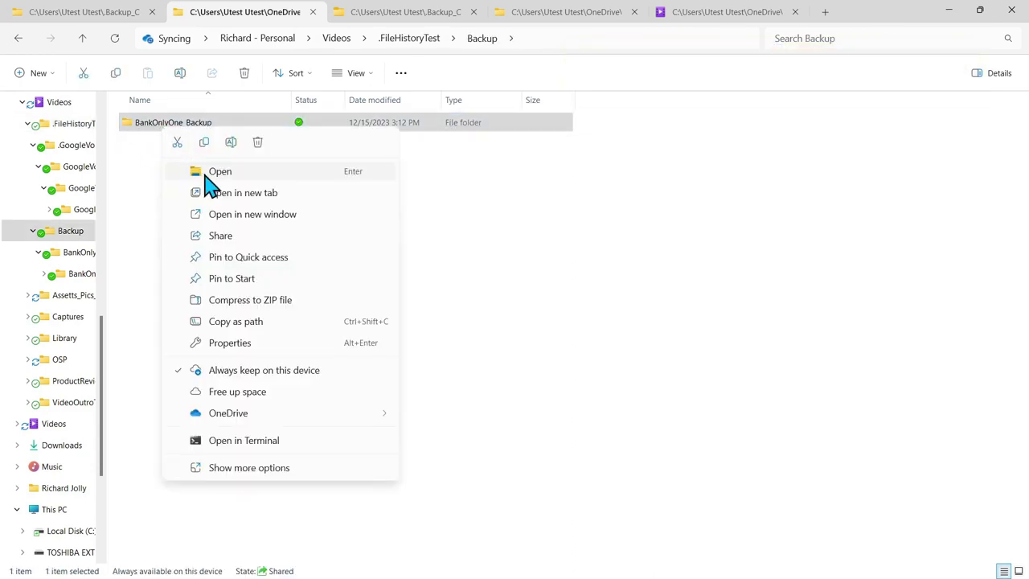
{"action": "left_click", "coordinate": [205, 143]}
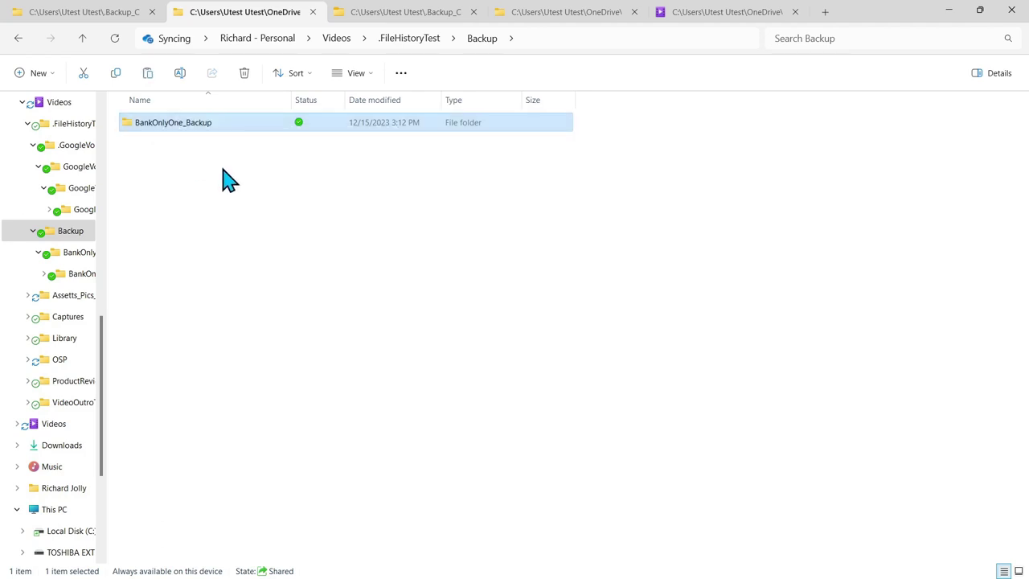
{"action": "left_click", "coordinate": [405, 38]}
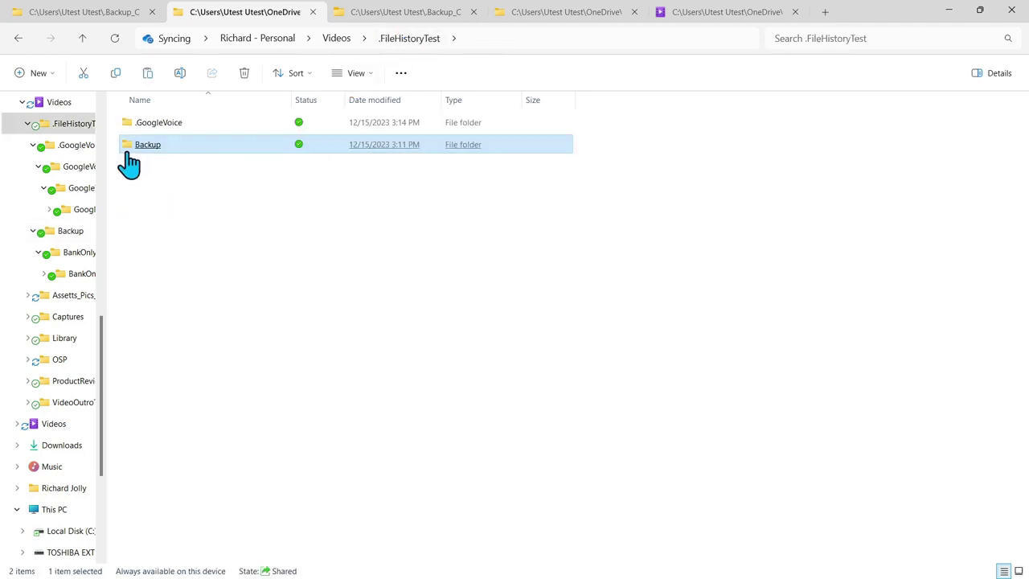
{"action": "right_click", "coordinate": [163, 233]}
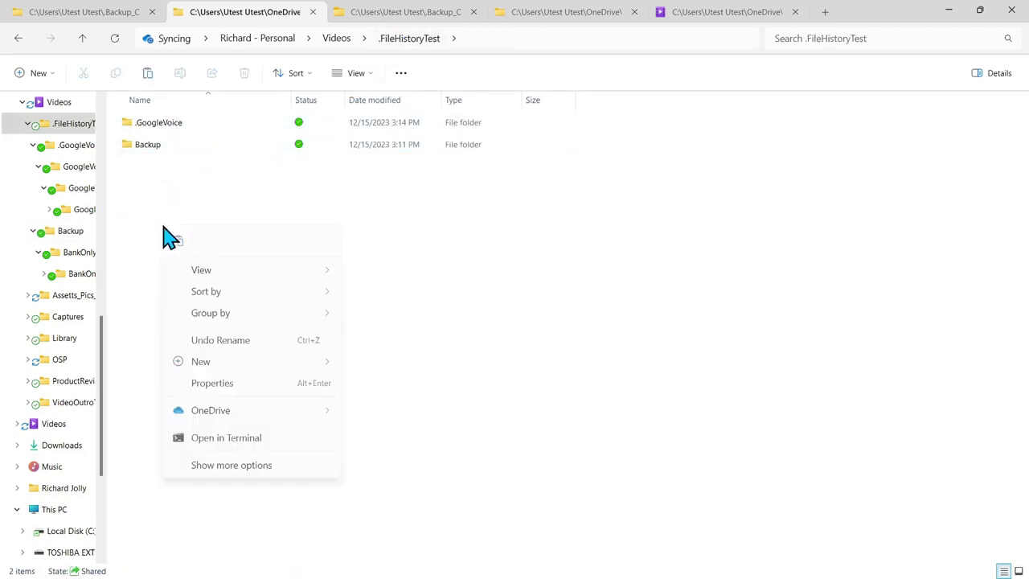
{"action": "left_click", "coordinate": [179, 241]}
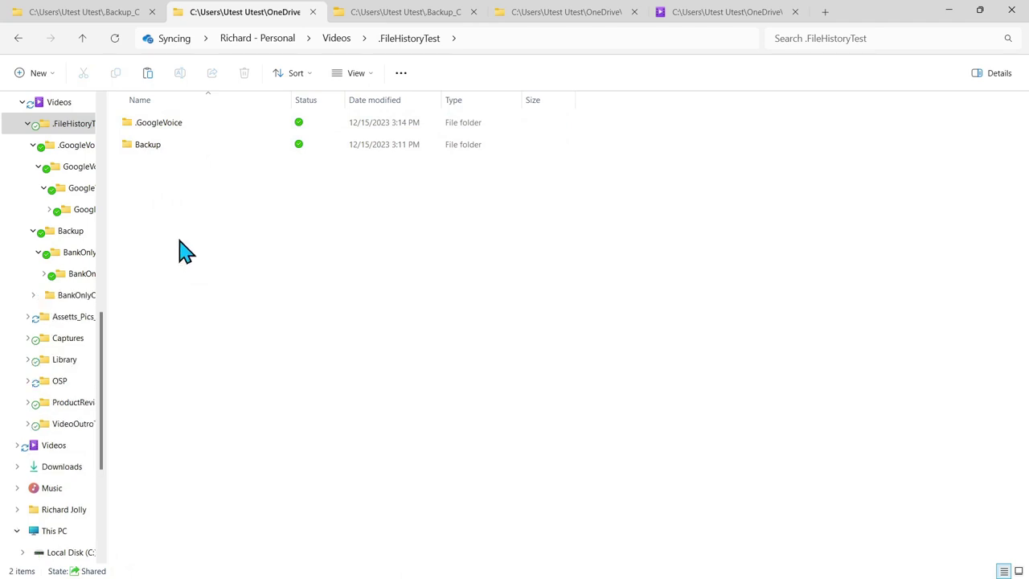
Set the pasted BankOnlyOne_Backup folder to Always keep on this device
{"action": "right_click", "coordinate": [165, 178]}
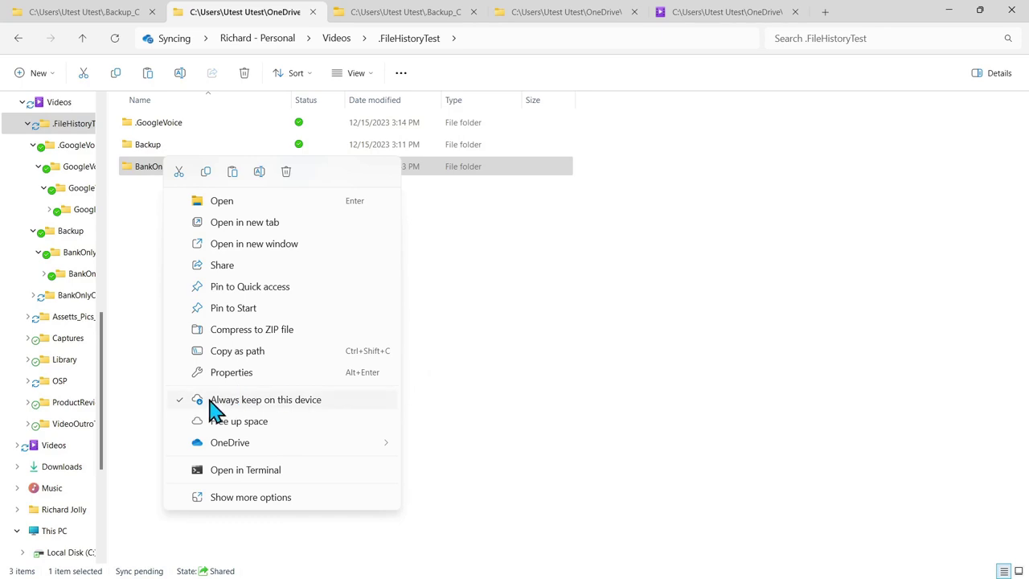
{"action": "left_click", "coordinate": [473, 254]}
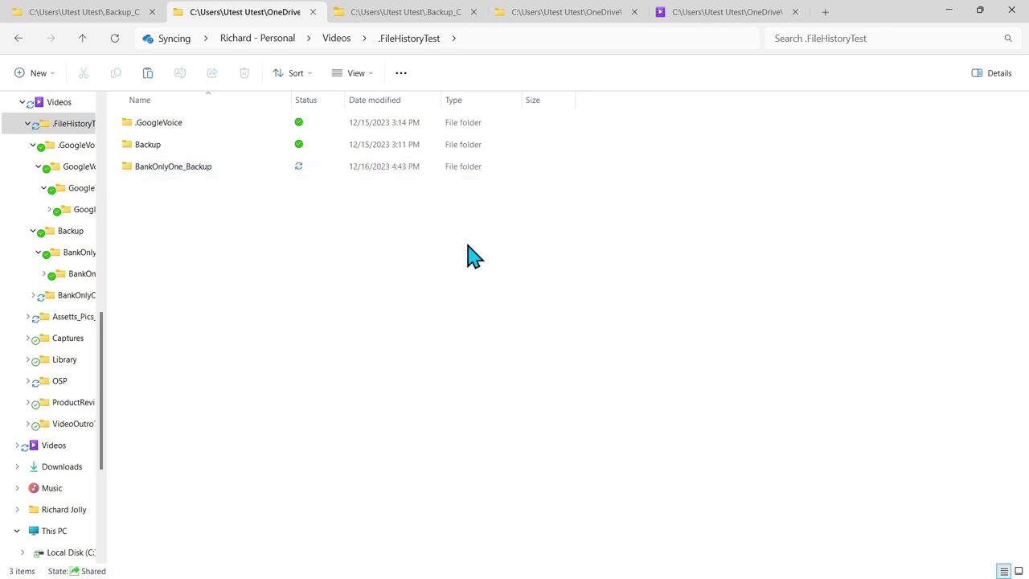
{"action": "mouse_move", "coordinate": [283, 572]}
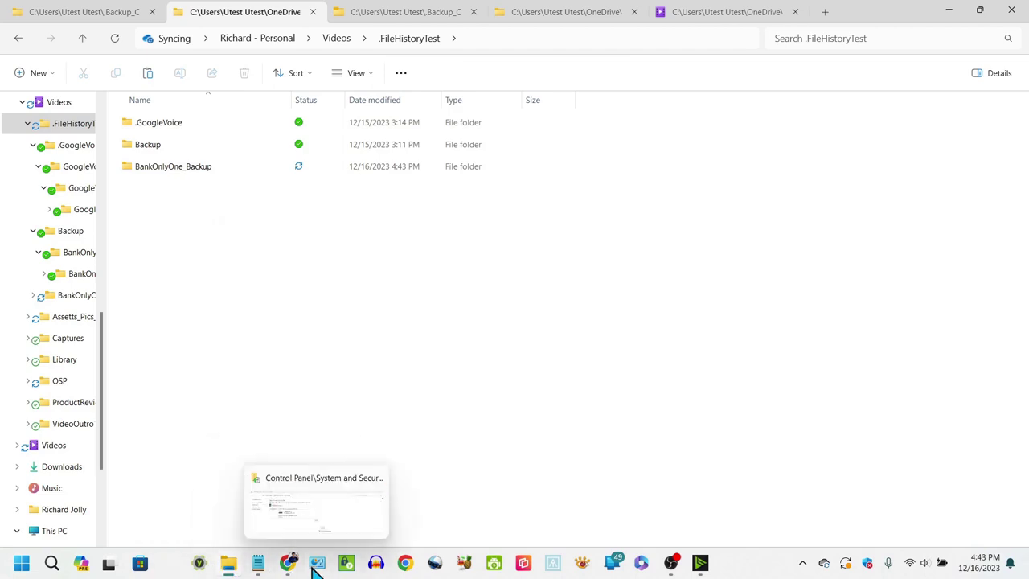
Run a File History backup now and open the restore browser
{"action": "left_click", "coordinate": [317, 563]}
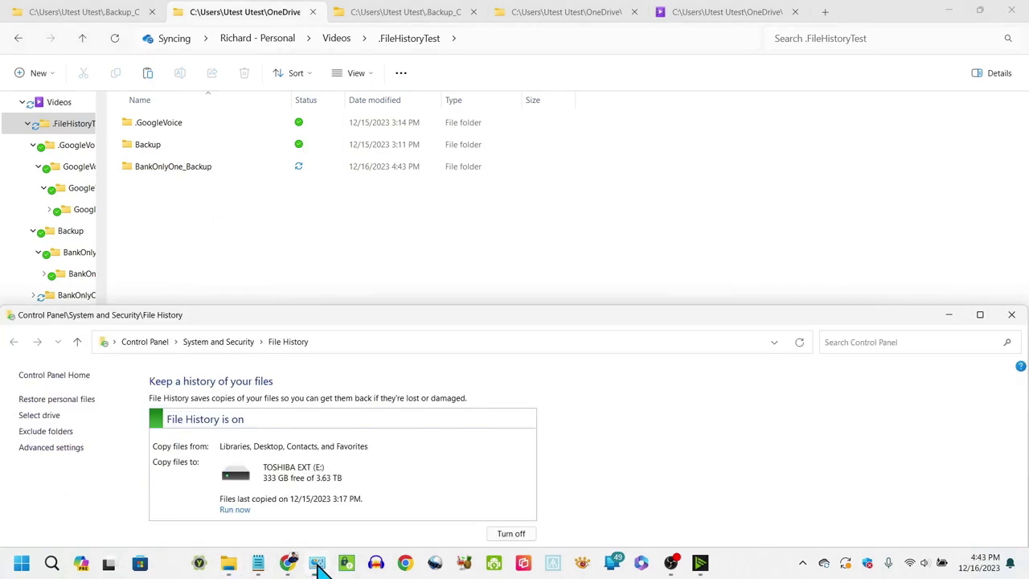
{"action": "left_click", "coordinate": [235, 509]}
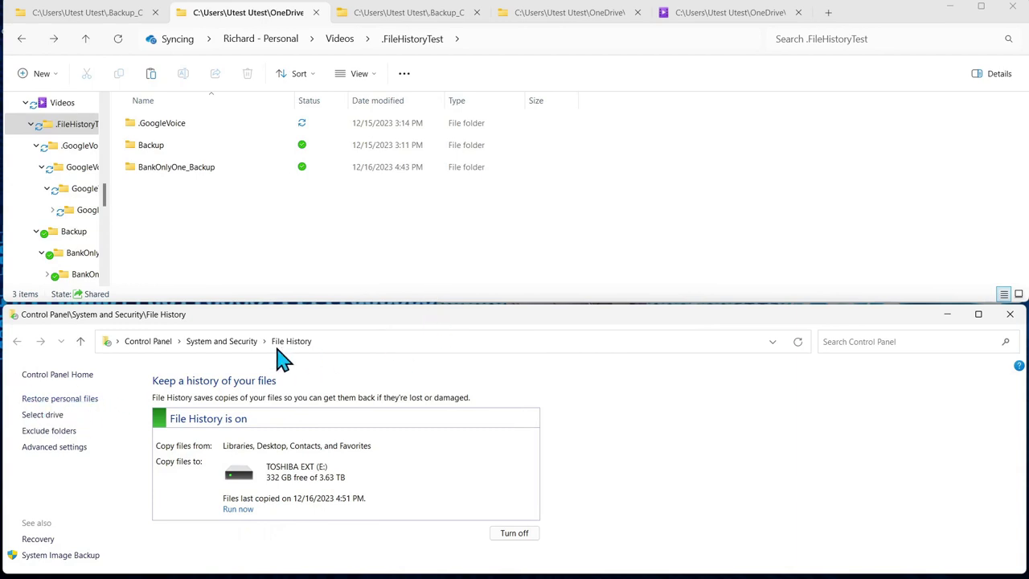
{"action": "left_click", "coordinate": [61, 398]}
Browse the backup into Videos > .FileHistoryTest and select BankOnlyOne_Backup
{"action": "scroll", "coordinate": [115, 485], "scroll_direction": "down", "scroll_amount": 5}
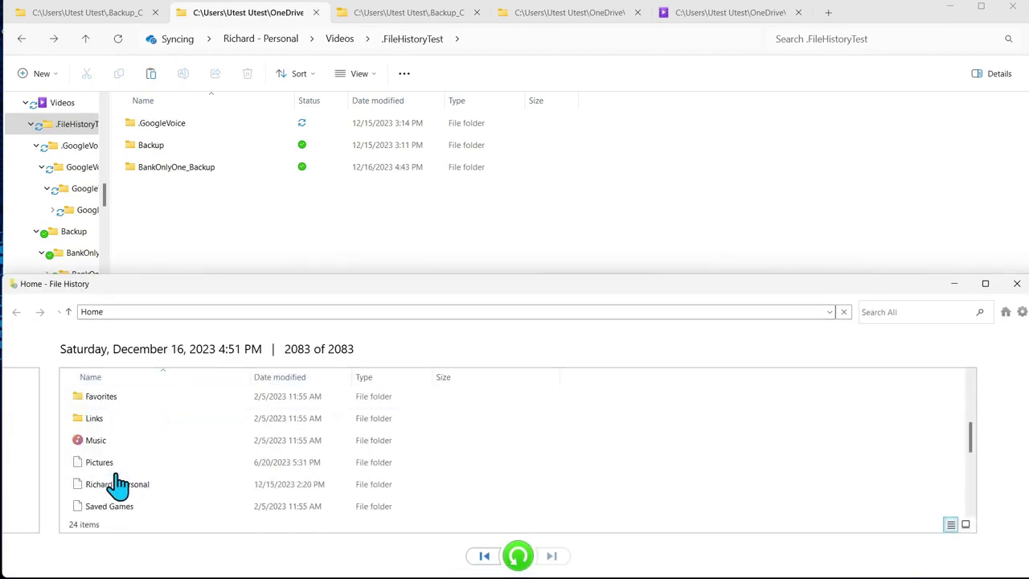
{"action": "left_click", "coordinate": [100, 508]}
{"action": "double_click", "coordinate": [100, 508]}
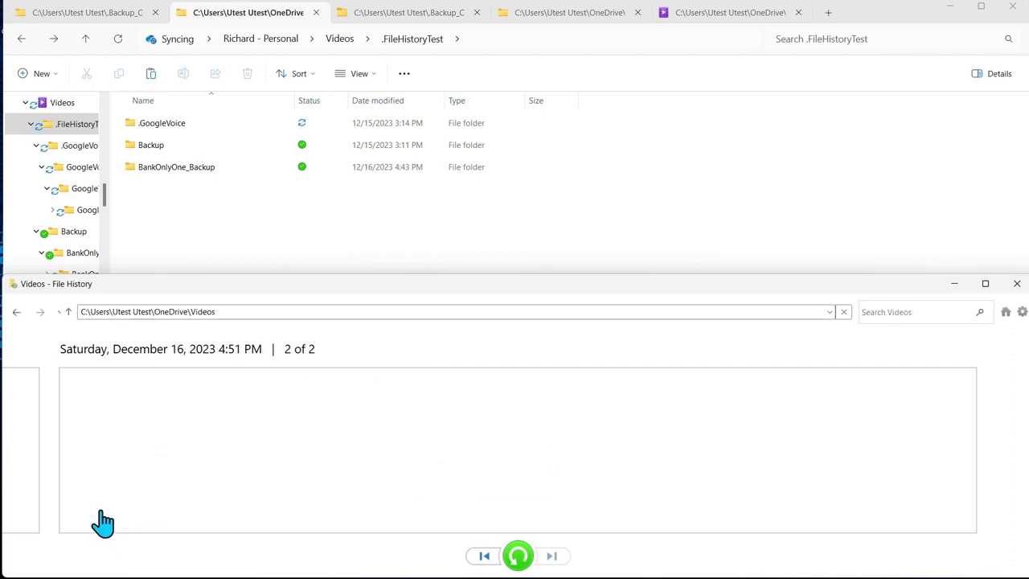
{"action": "double_click", "coordinate": [98, 402]}
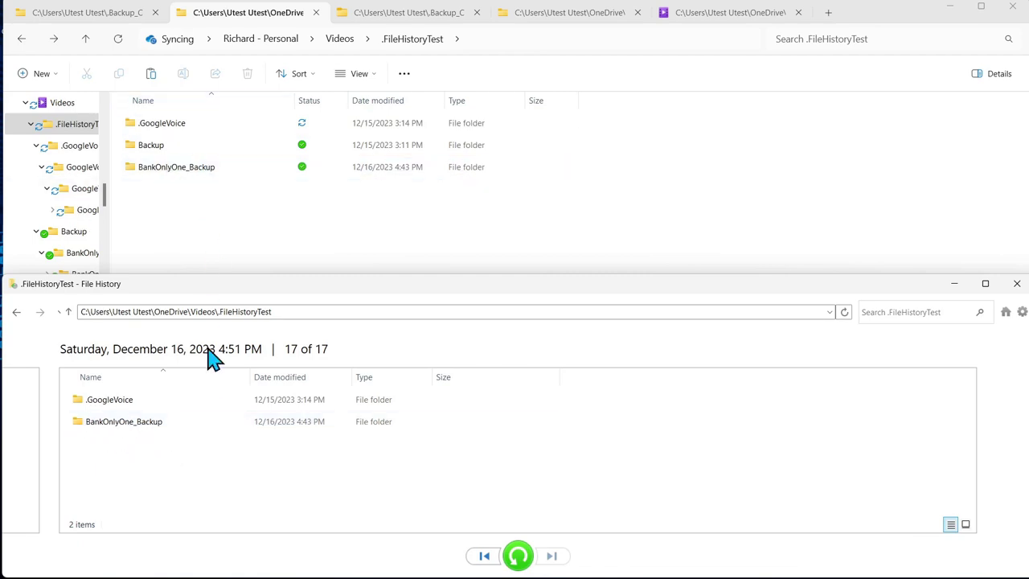
{"action": "left_click", "coordinate": [90, 423]}
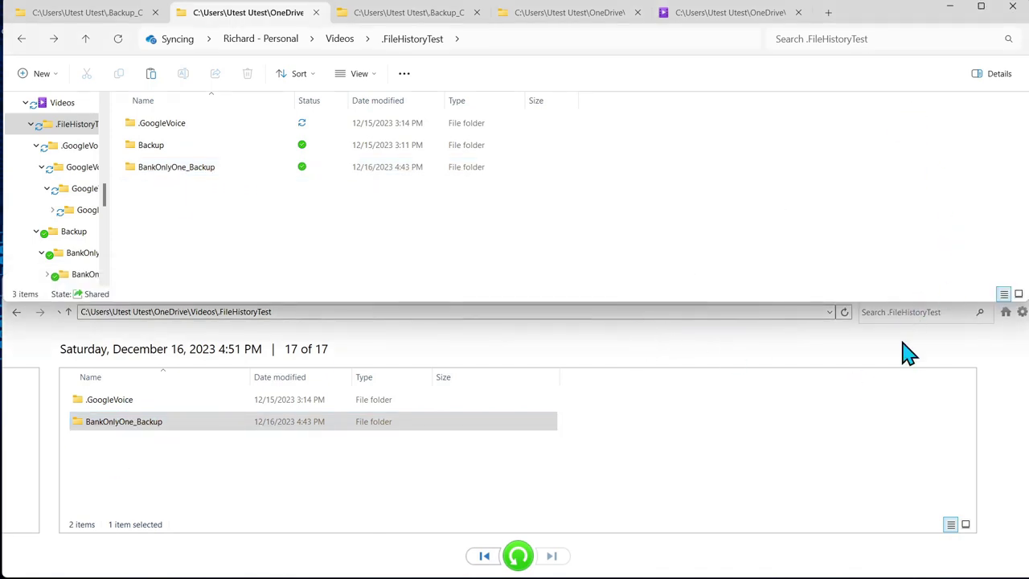
Close the File History restore browser after checking the BankOnlyOne_Backup copy
{"action": "left_click", "coordinate": [1017, 283]}
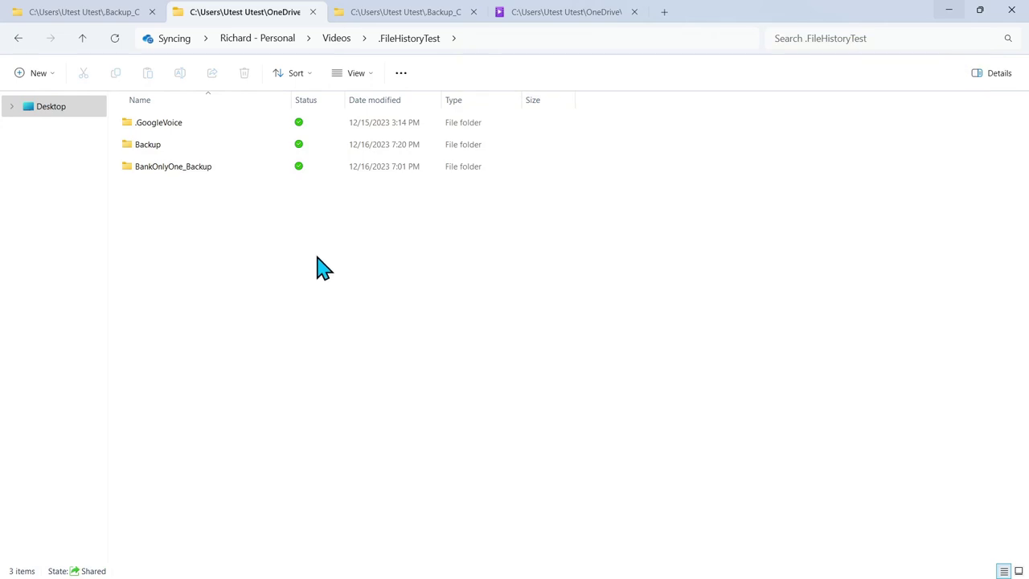
{"action": "key", "text": "alt+Tab"}
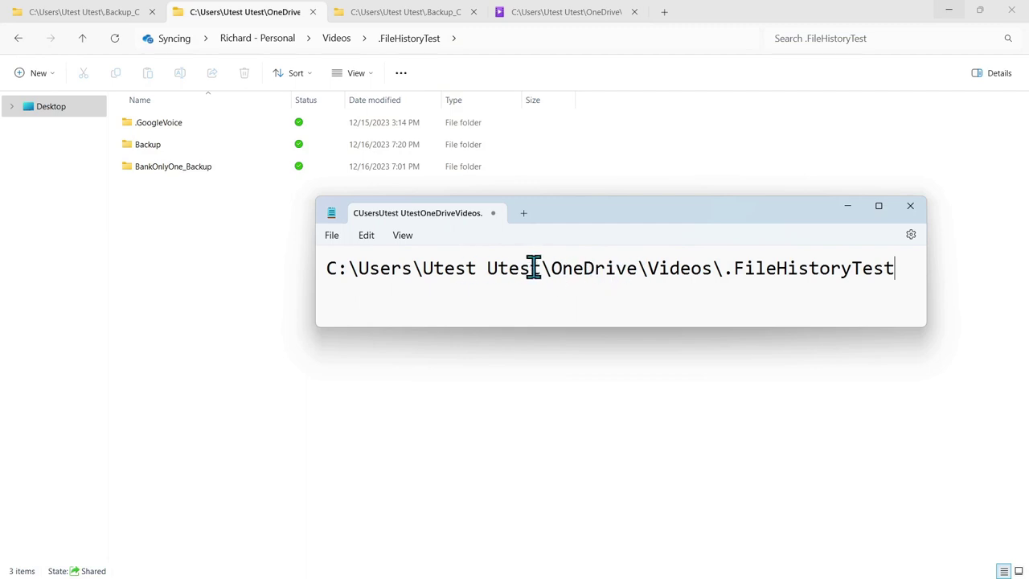
{"action": "left_click", "coordinate": [200, 262]}
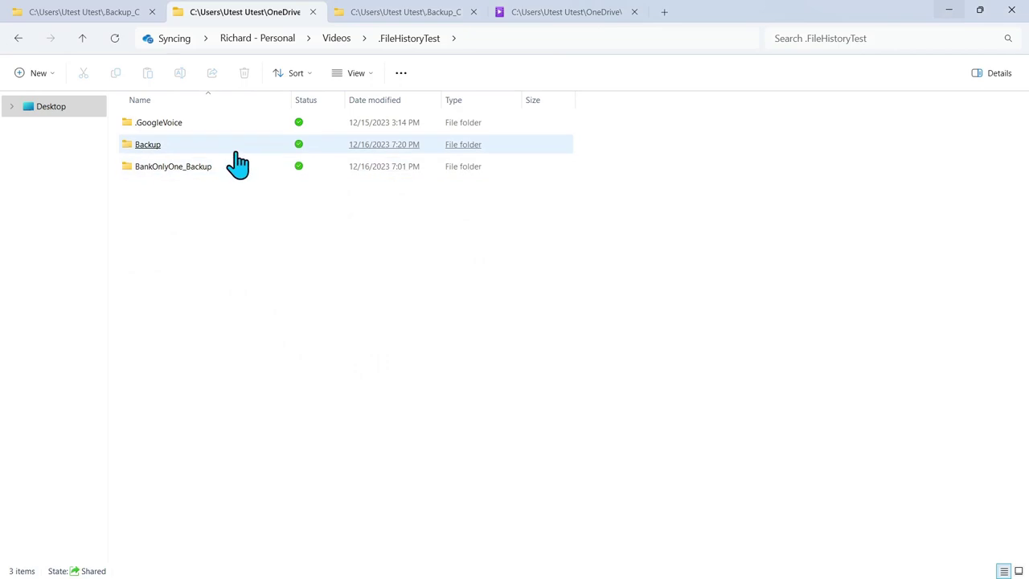
{"action": "left_click", "coordinate": [149, 148]}
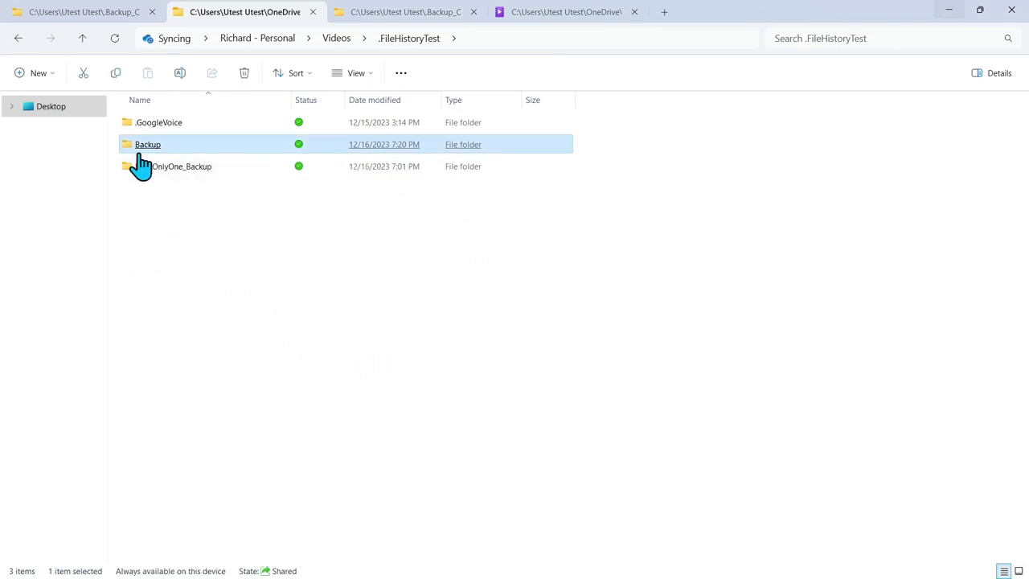
Delete the Backup folder, then restore it from the Recycle Bin sorted by Date Deleted
{"action": "right_click", "coordinate": [145, 152]}
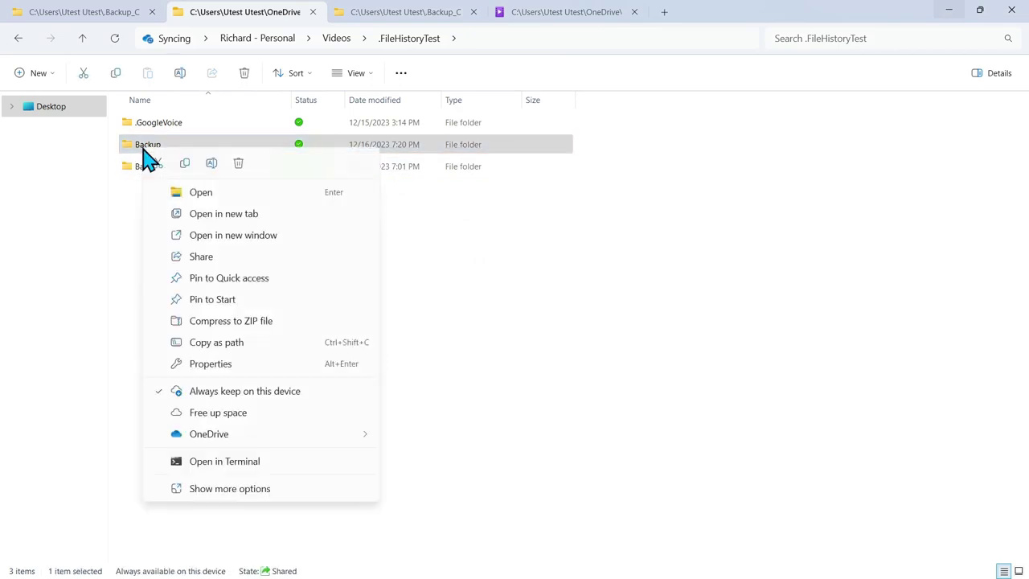
{"action": "left_click", "coordinate": [239, 163]}
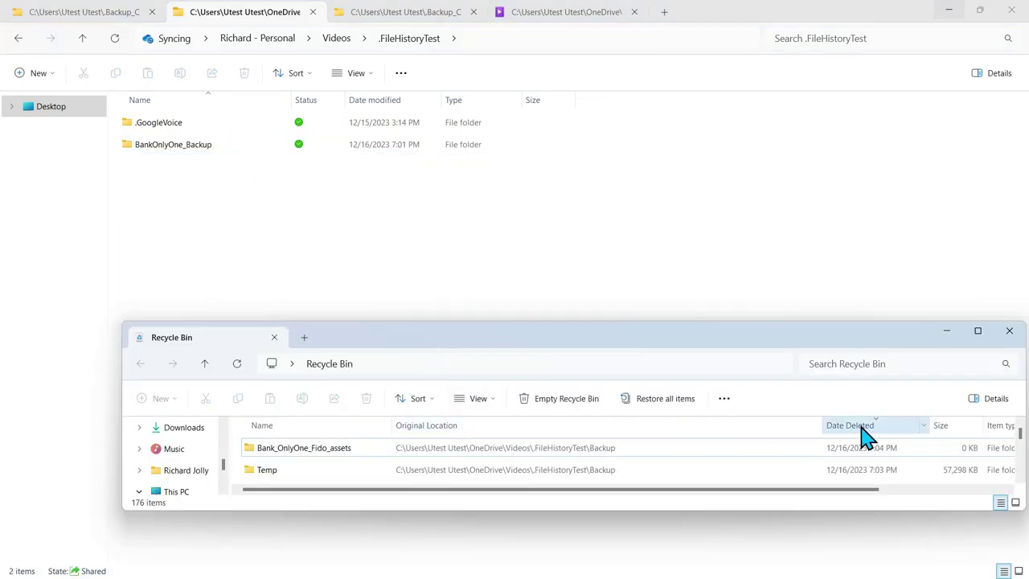
{"action": "double_click", "coordinate": [865, 434]}
{"action": "left_click", "coordinate": [305, 450]}
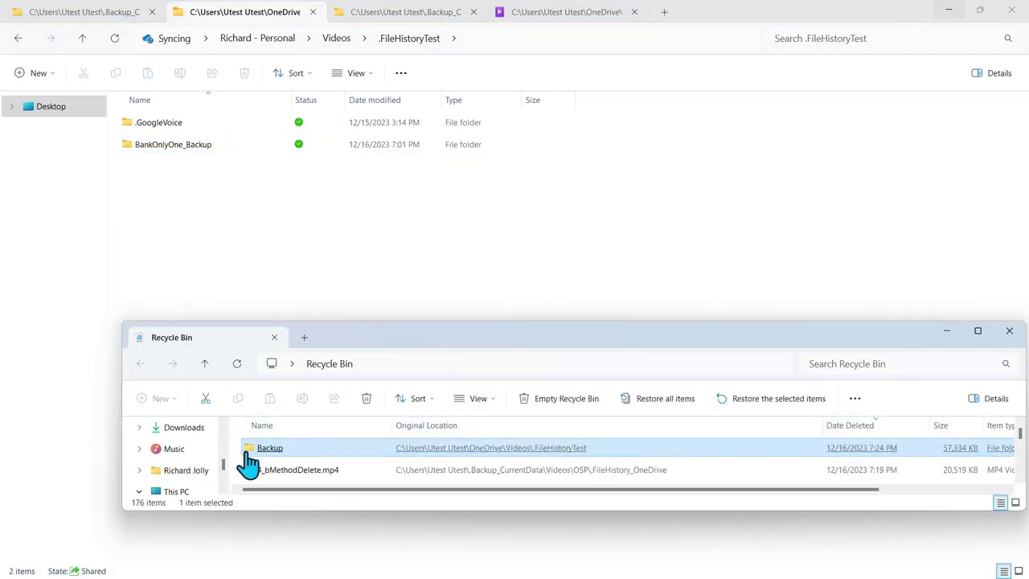
{"action": "mouse_move", "coordinate": [266, 462]}
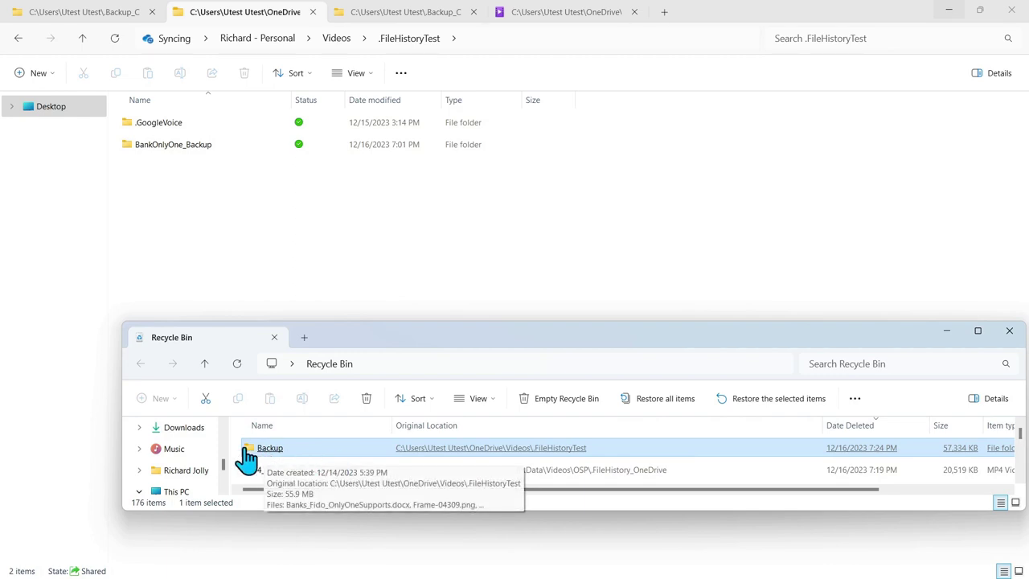
{"action": "right_click", "coordinate": [269, 459]}
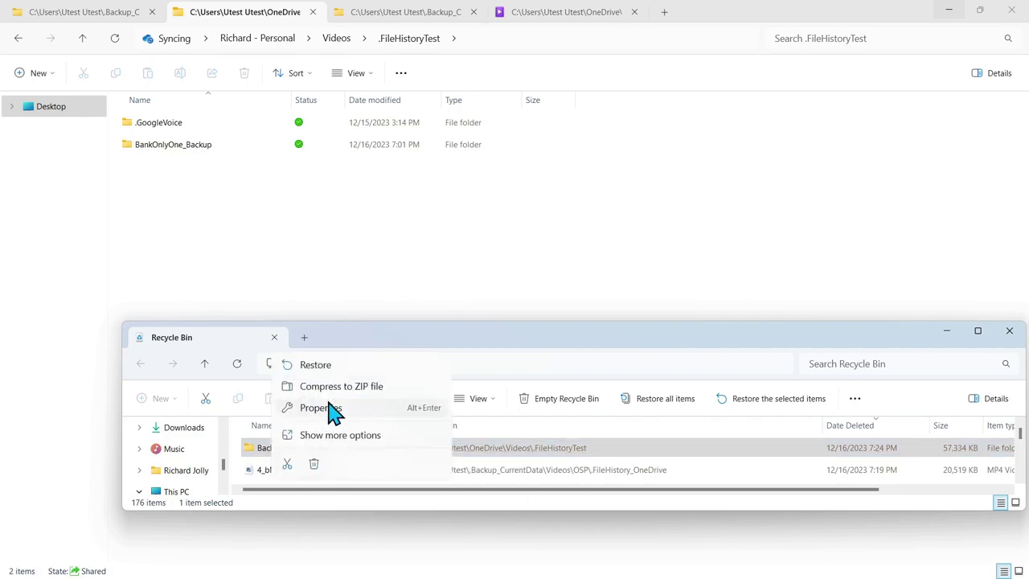
{"action": "left_click", "coordinate": [314, 368]}
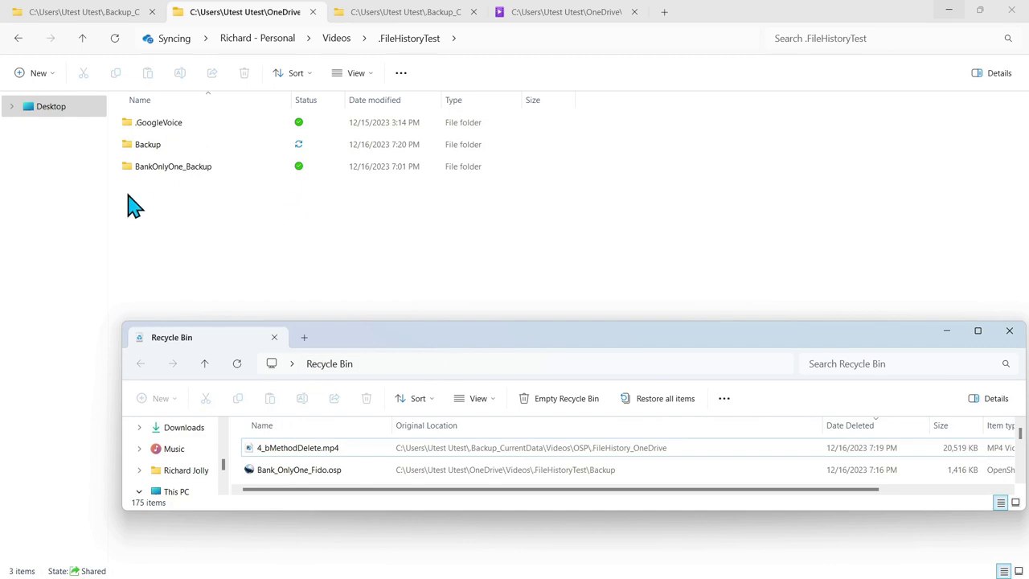
Set the restored Backup folder to Always keep on this device, then run a new File History backup
{"action": "left_click", "coordinate": [234, 239]}
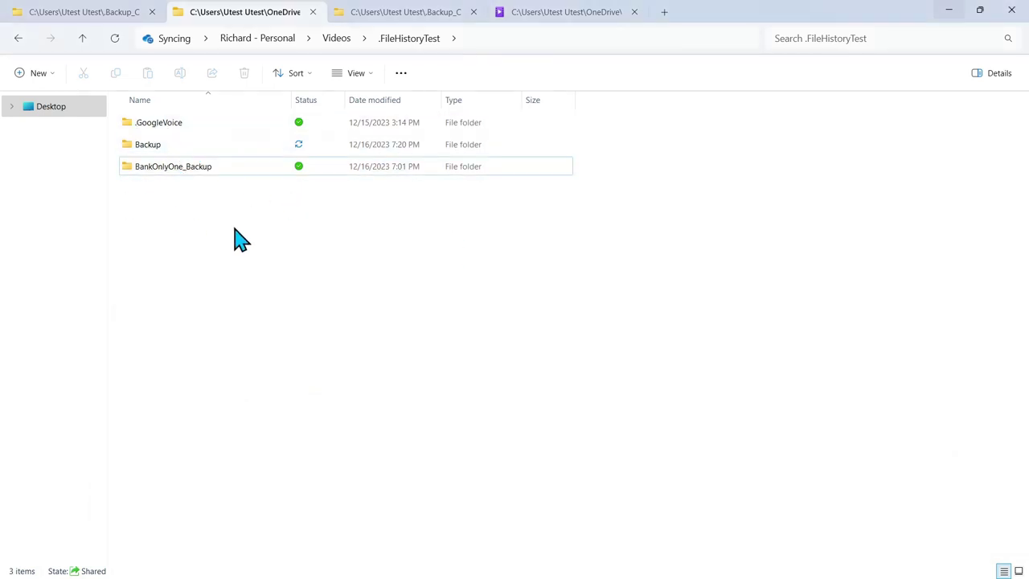
{"action": "left_click", "coordinate": [178, 149]}
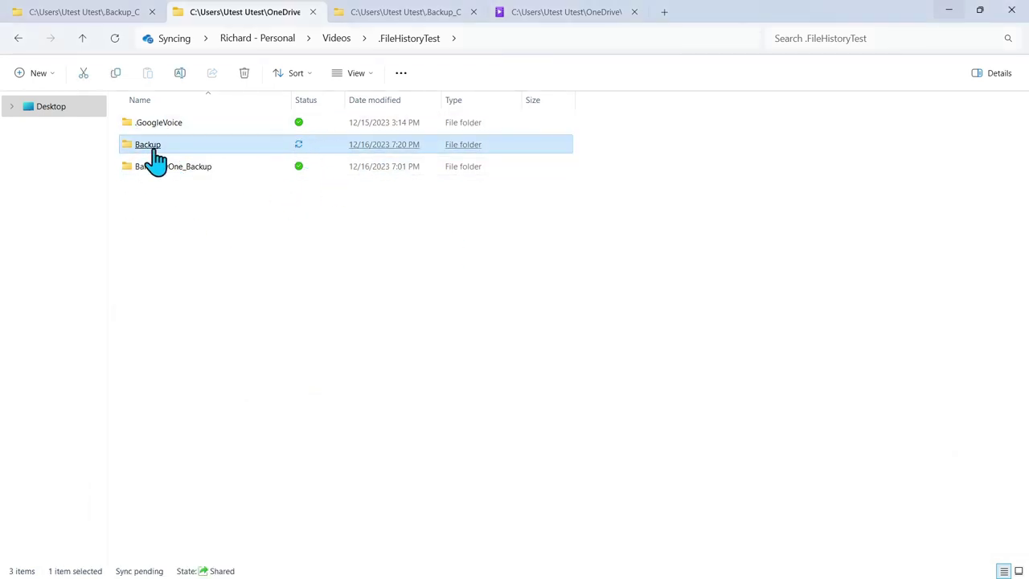
{"action": "right_click", "coordinate": [157, 153]}
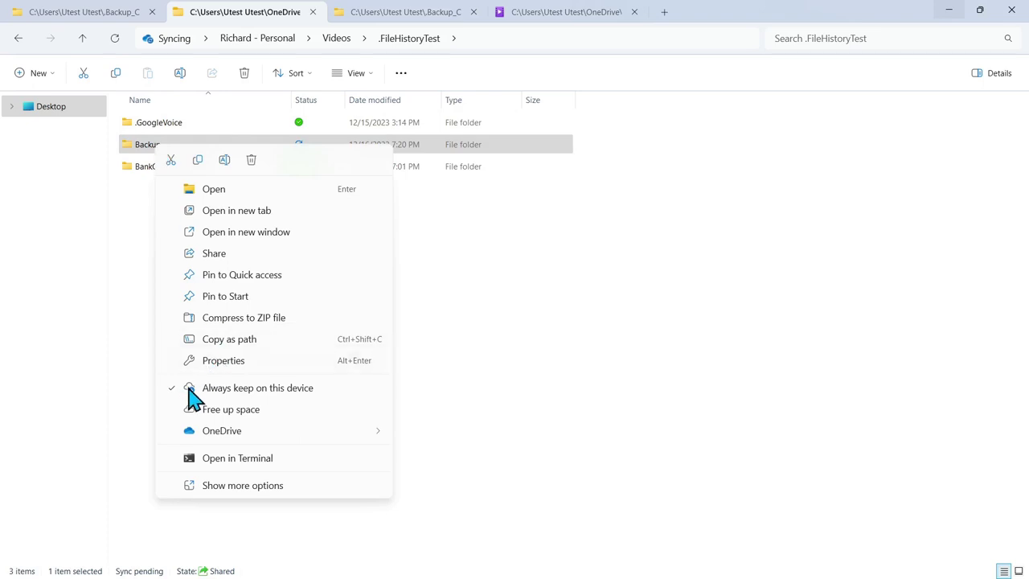
{"action": "left_click", "coordinate": [527, 358]}
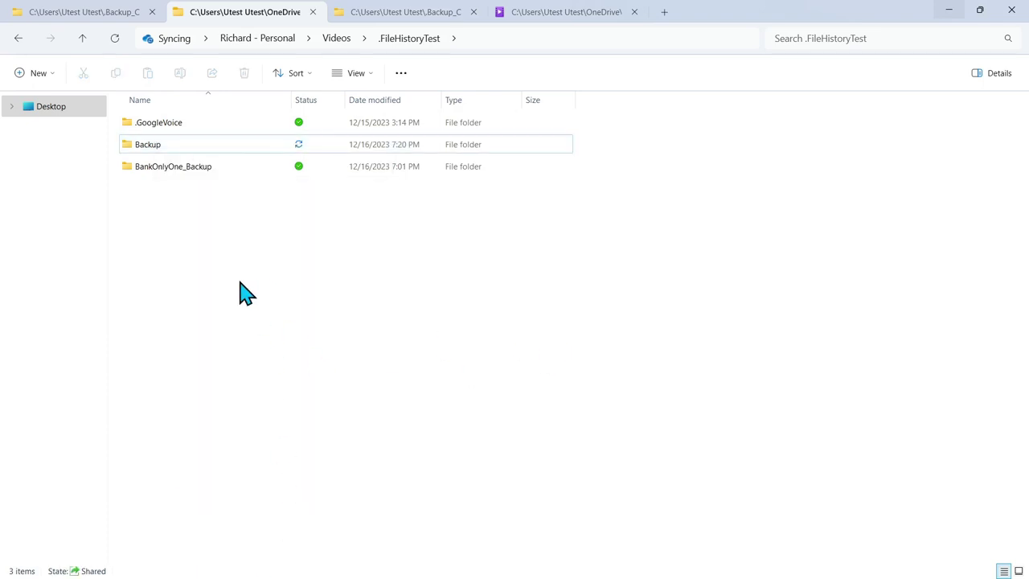
{"action": "key", "text": "alt+Tab"}
{"action": "left_click", "coordinate": [239, 509]}
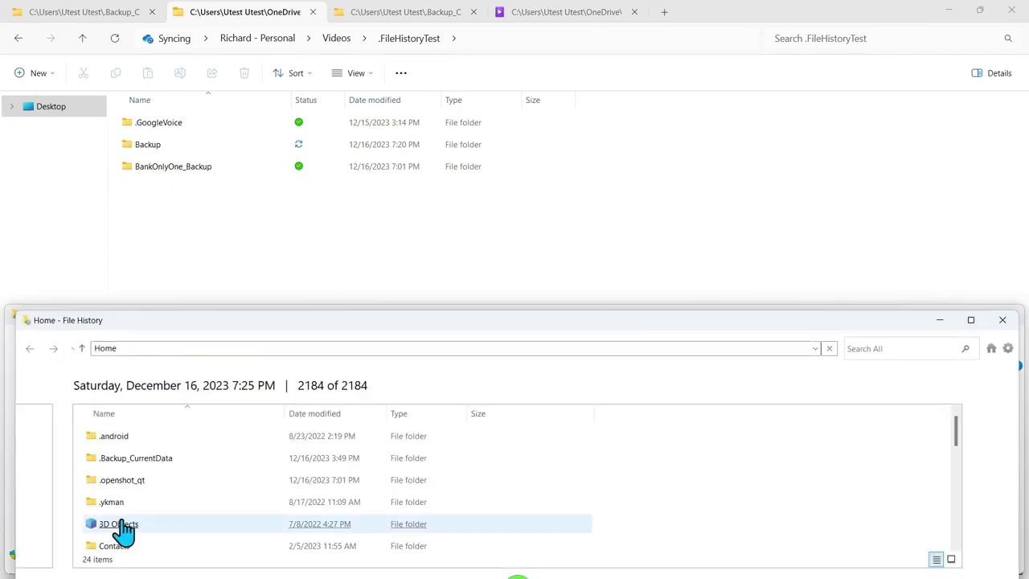
In the backup, browse Videos > .FileHistoryTest > backup and select the Frame-05411.png copy
{"action": "scroll", "coordinate": [120, 545], "scroll_direction": "down", "scroll_amount": 5}
{"action": "double_click", "coordinate": [118, 543]}
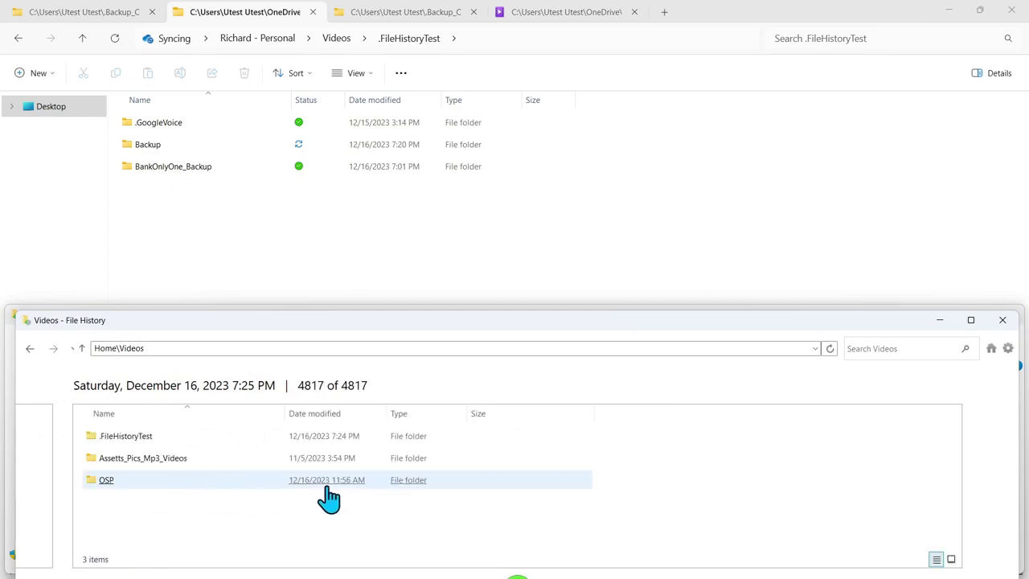
{"action": "double_click", "coordinate": [143, 452]}
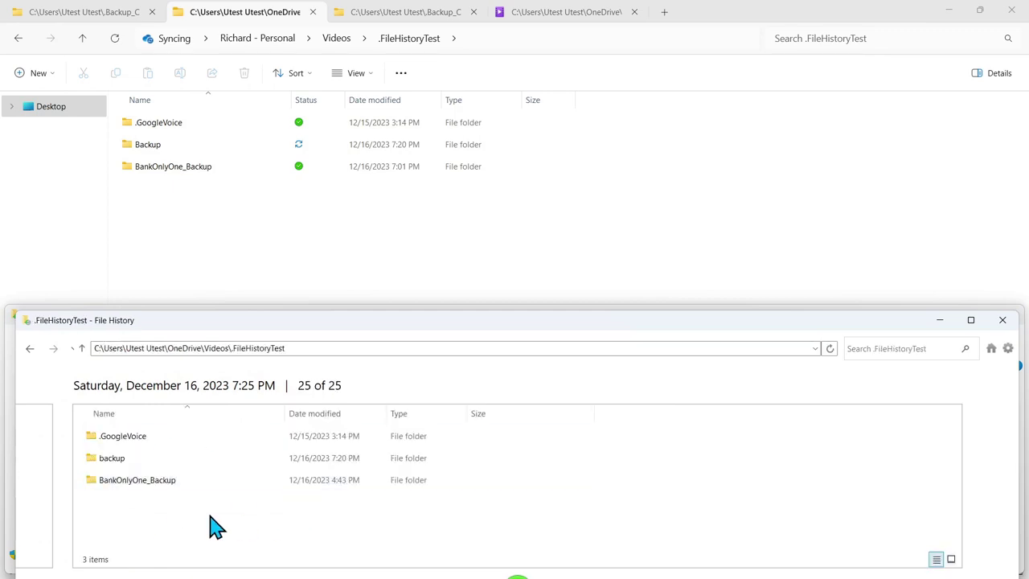
{"action": "left_click", "coordinate": [117, 473]}
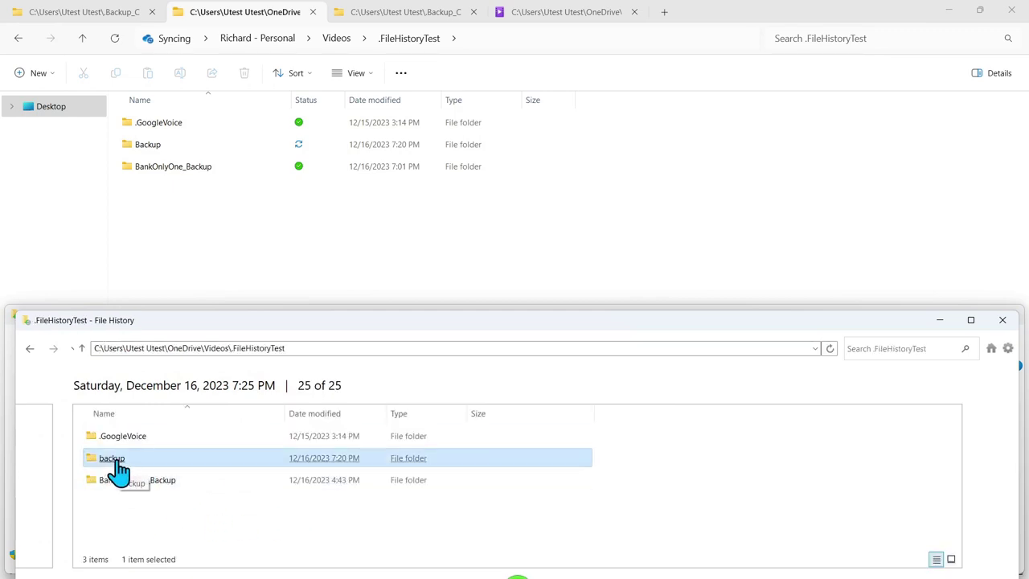
{"action": "double_click", "coordinate": [117, 473]}
{"action": "left_click", "coordinate": [455, 482]}
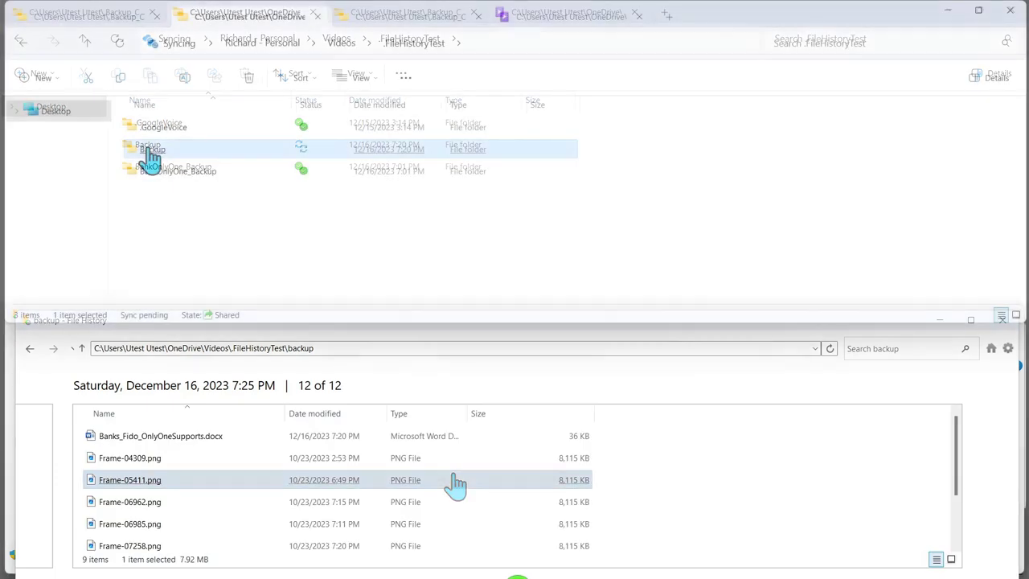
Open the live Backup folder in Explorer, select Frame-06985.png, and scroll to compare with the backup
{"action": "double_click", "coordinate": [148, 144]}
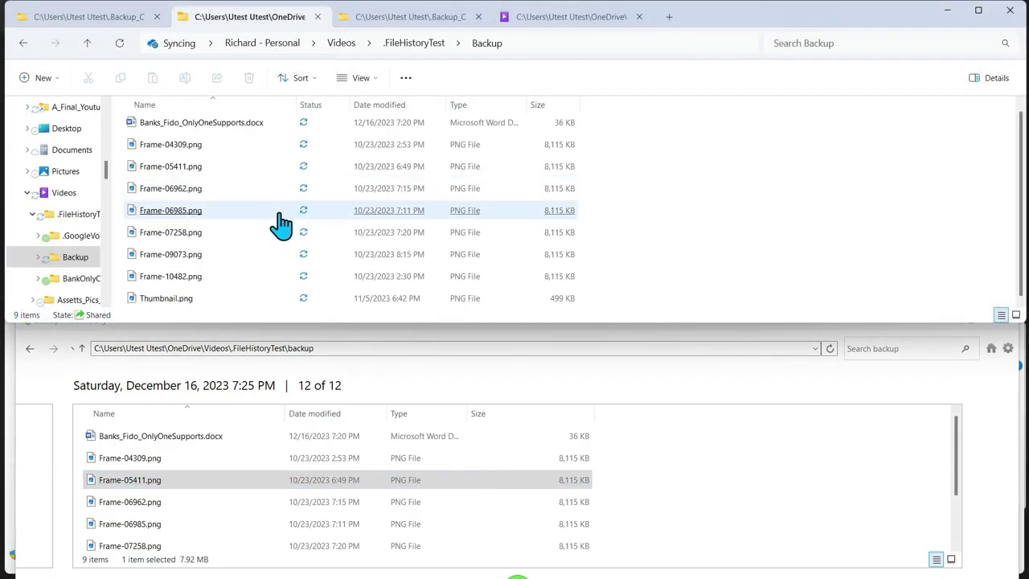
{"action": "left_click", "coordinate": [282, 217]}
{"action": "scroll", "coordinate": [462, 495], "scroll_direction": "down", "scroll_amount": 1}
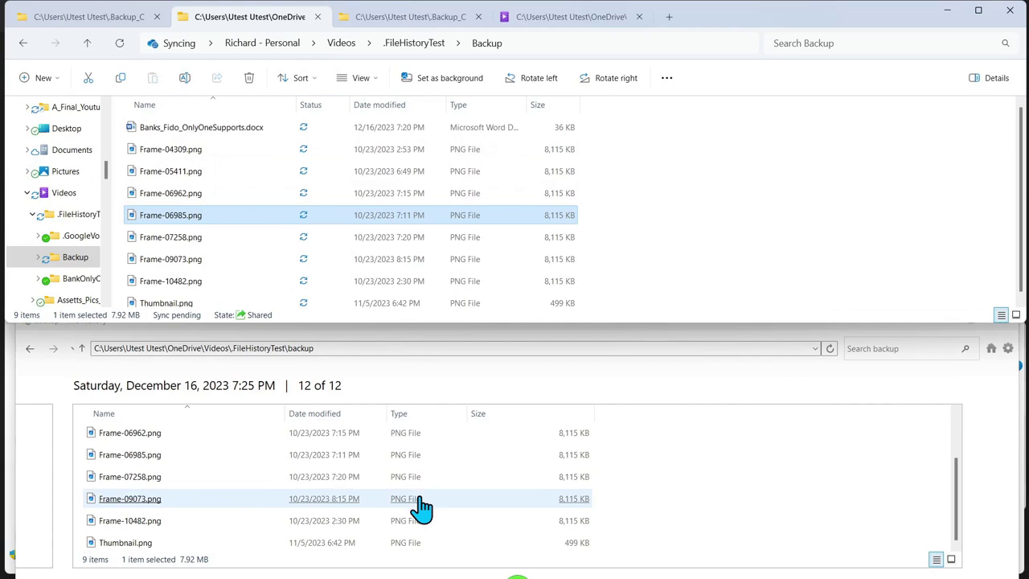
{"action": "scroll", "coordinate": [423, 507], "scroll_direction": "up", "scroll_amount": 2}
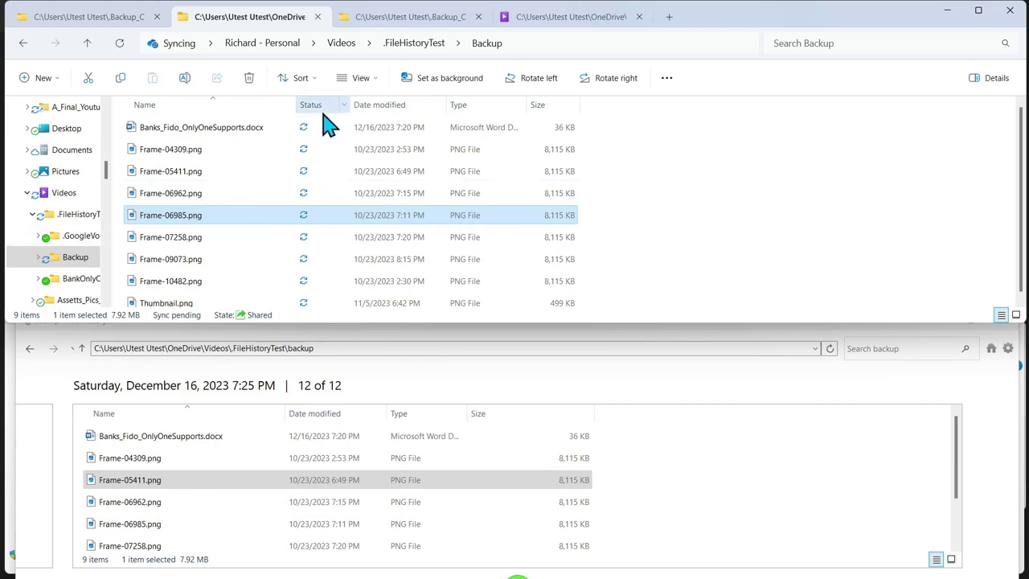
{"action": "scroll", "coordinate": [217, 538], "scroll_direction": "down", "scroll_amount": 1}
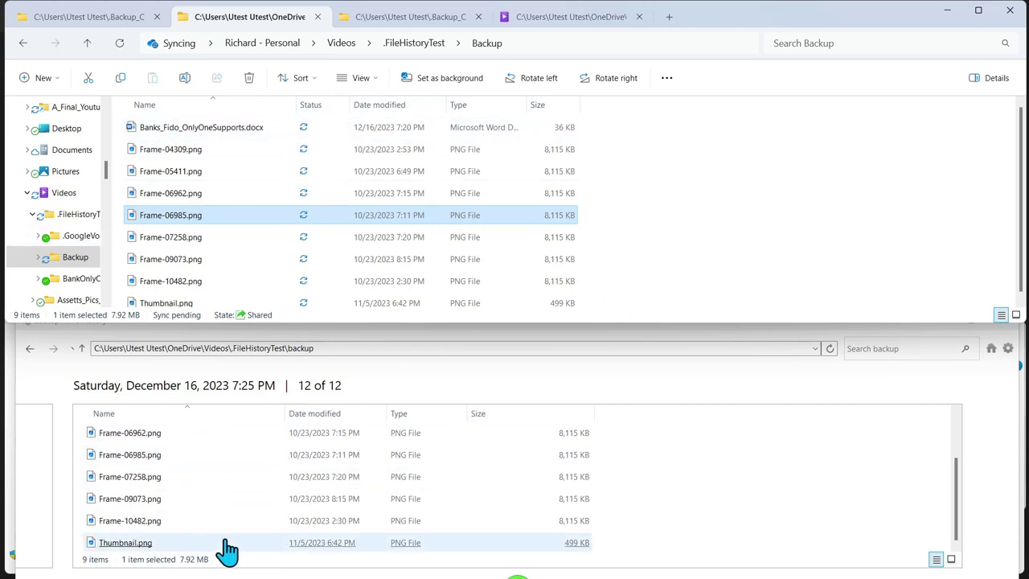
{"action": "scroll", "coordinate": [225, 530], "scroll_direction": "up", "scroll_amount": 1}
{"action": "scroll", "coordinate": [225, 530], "scroll_direction": "down", "scroll_amount": 1}
{"action": "scroll", "coordinate": [226, 521], "scroll_direction": "up", "scroll_amount": 1}
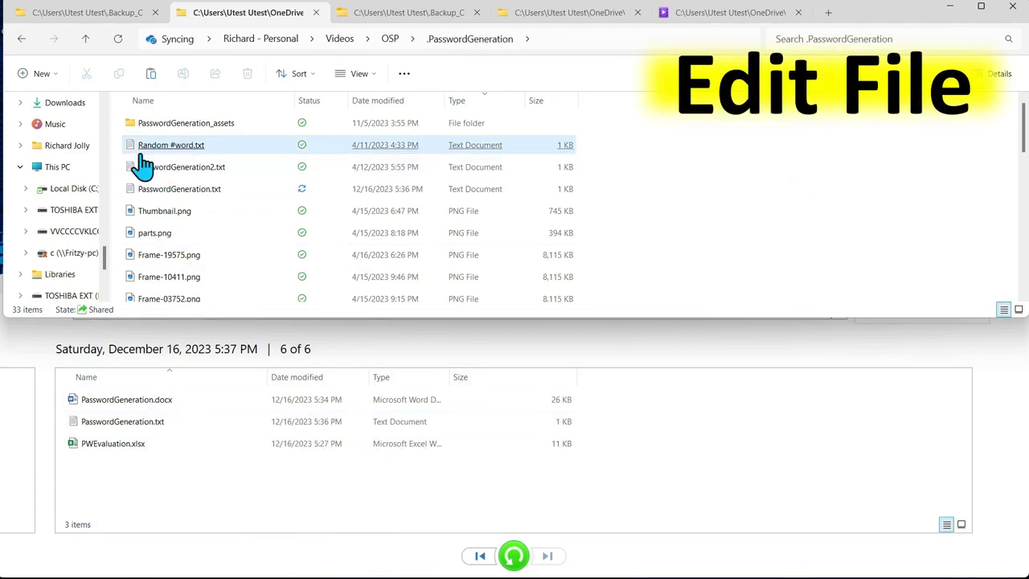
Open Random #word.txt in Notepad and type 'Update' at the start of its first line
{"action": "left_click", "coordinate": [214, 151]}
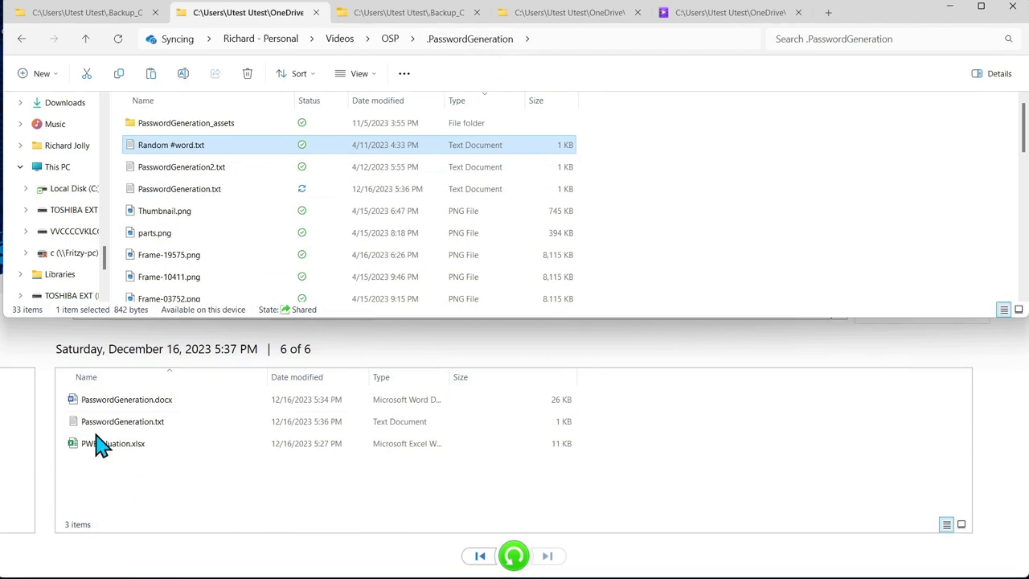
{"action": "left_click", "coordinate": [372, 337]}
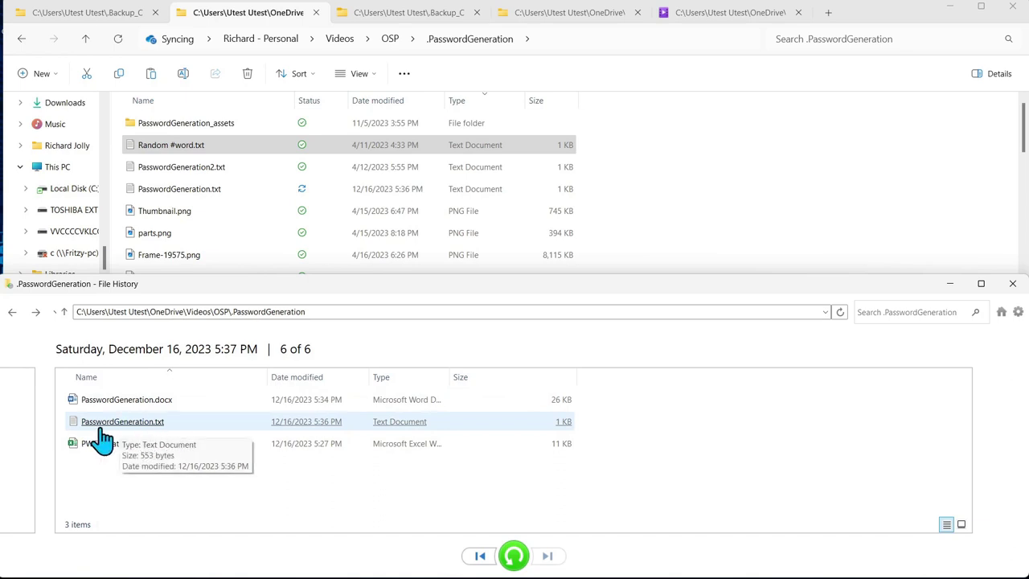
{"action": "left_click", "coordinate": [219, 152]}
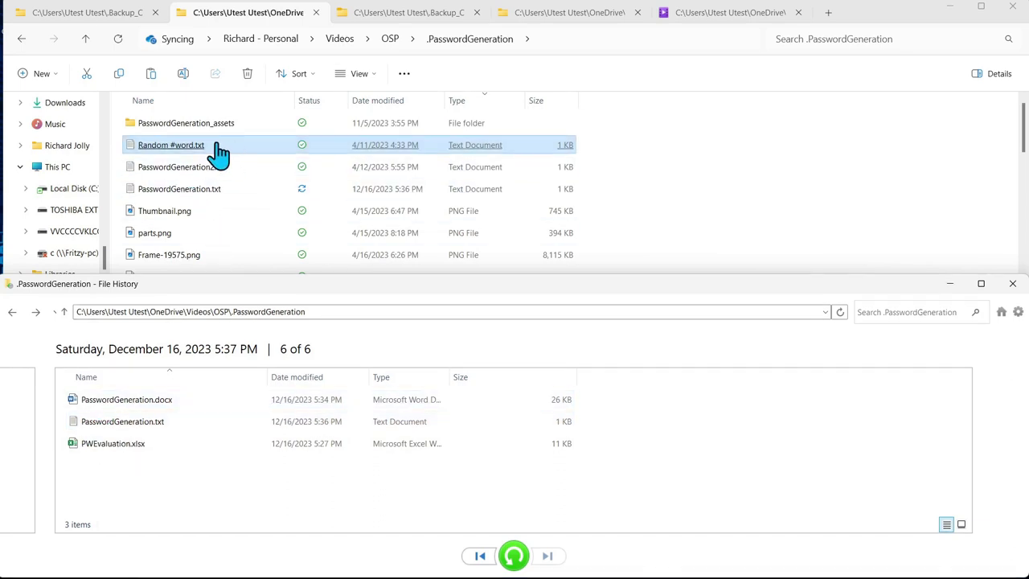
{"action": "double_click", "coordinate": [165, 157]}
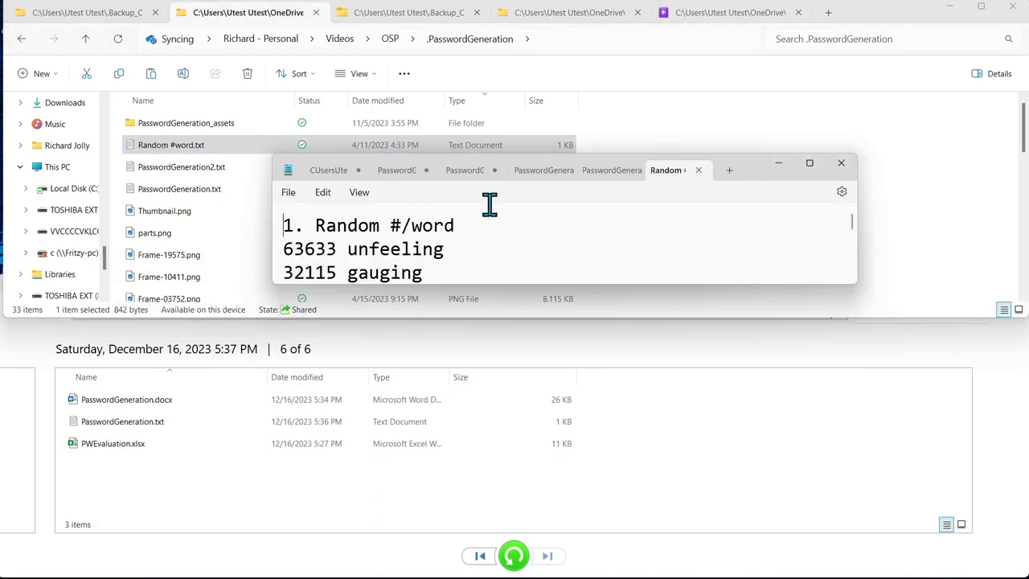
{"action": "type", "text": "Upa"}
{"action": "key", "text": "BackSpace"}
{"action": "type", "text": "date"}
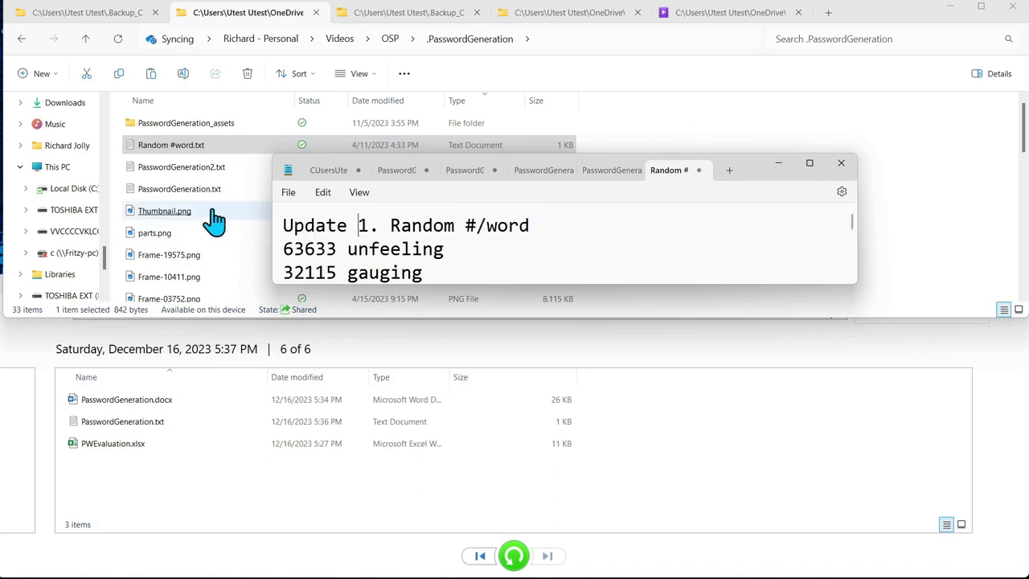
Save the edit, set the file to Always keep on this device, and reopen it to verify
{"action": "left_click", "coordinate": [288, 193]}
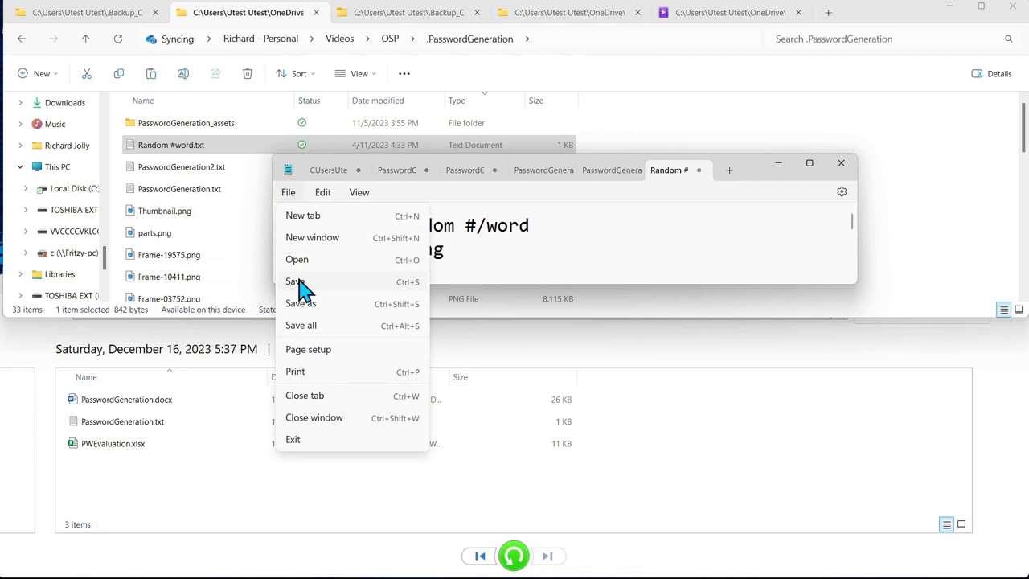
{"action": "left_click", "coordinate": [295, 282]}
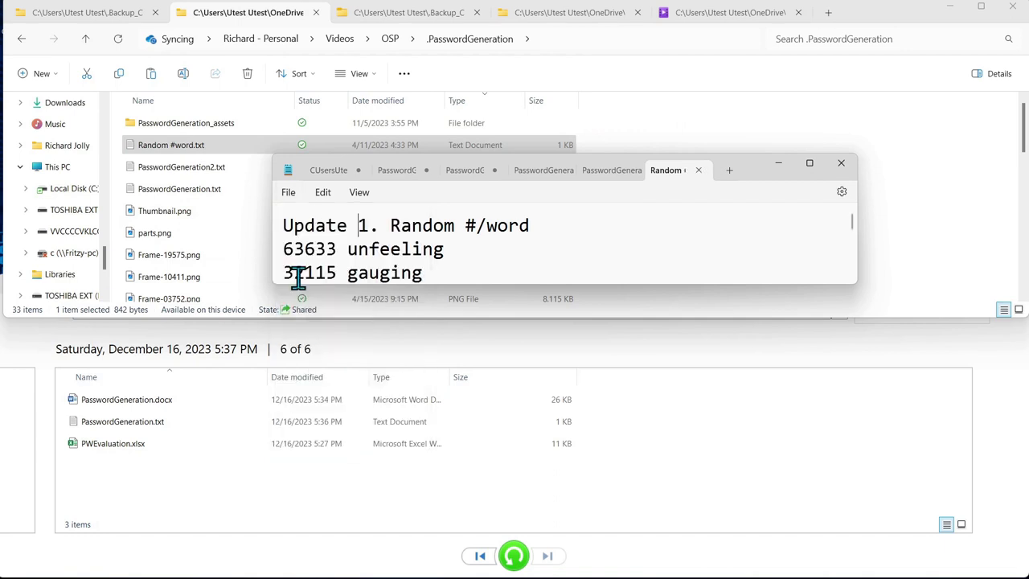
{"action": "left_click", "coordinate": [841, 164]}
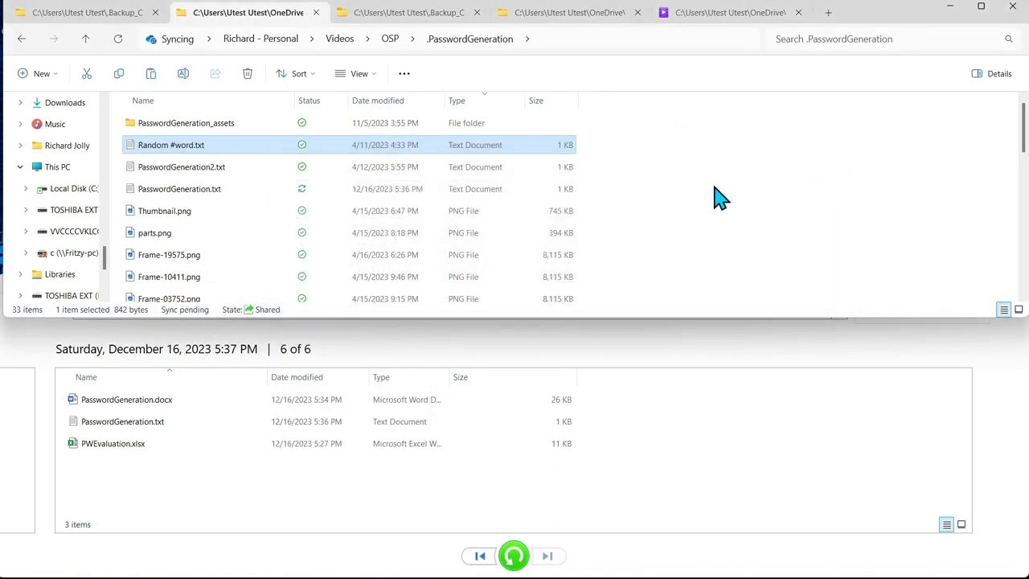
{"action": "right_click", "coordinate": [171, 153]}
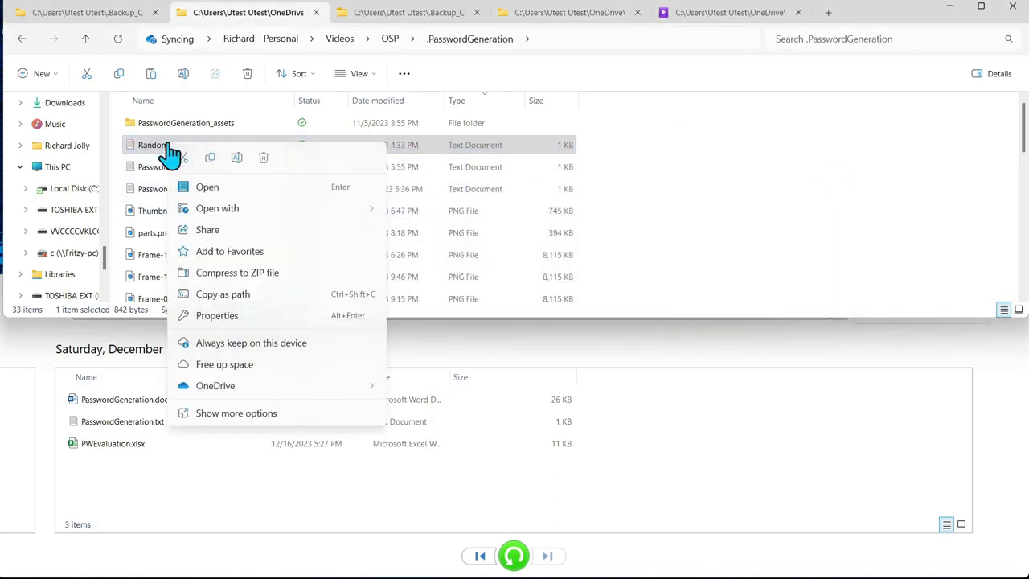
{"action": "left_click", "coordinate": [211, 345]}
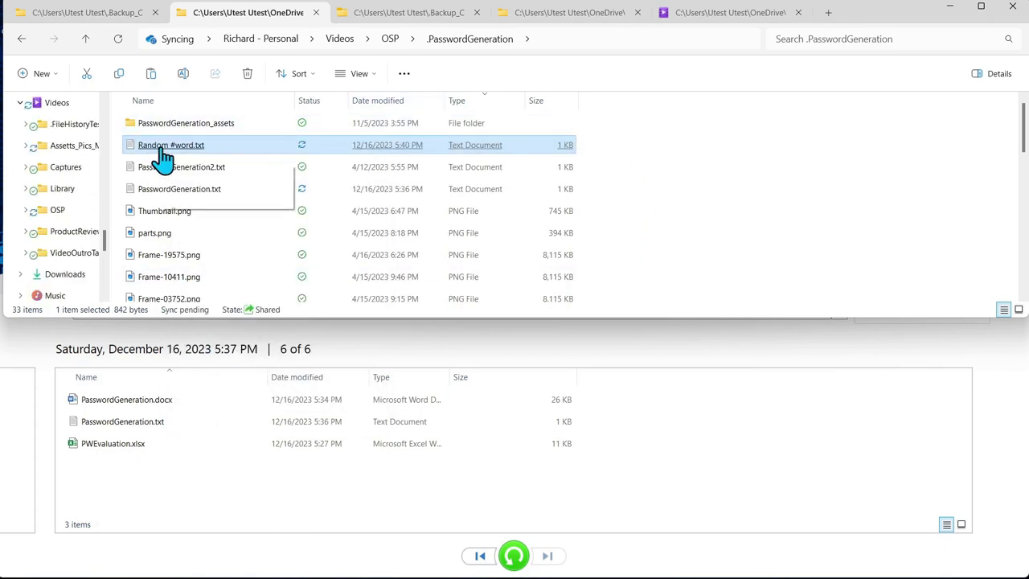
{"action": "double_click", "coordinate": [161, 157]}
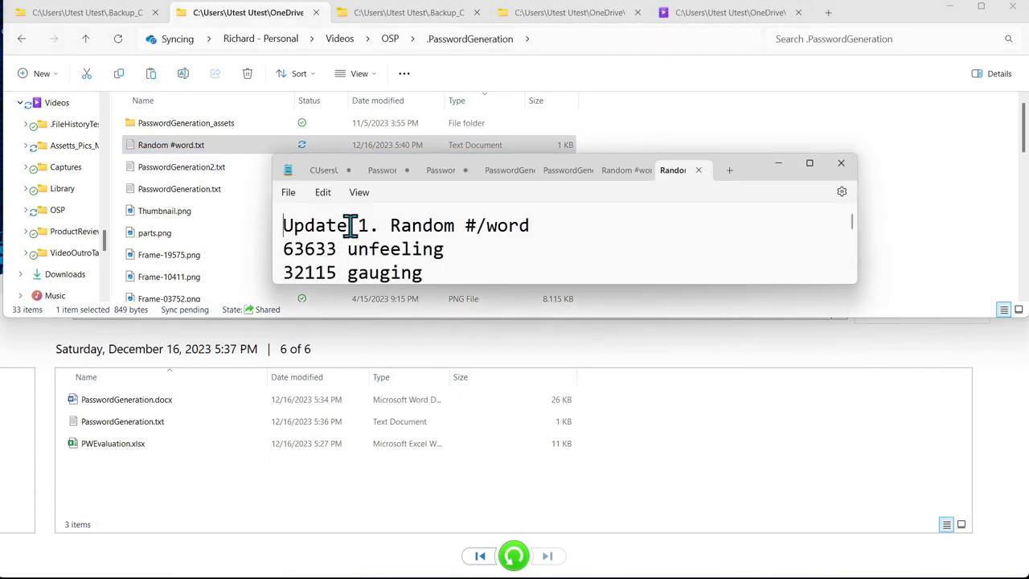
{"action": "left_click", "coordinate": [854, 172]}
Close the old File History restore window and the File History settings window
{"action": "left_click", "coordinate": [836, 408]}
{"action": "left_click", "coordinate": [1012, 285]}
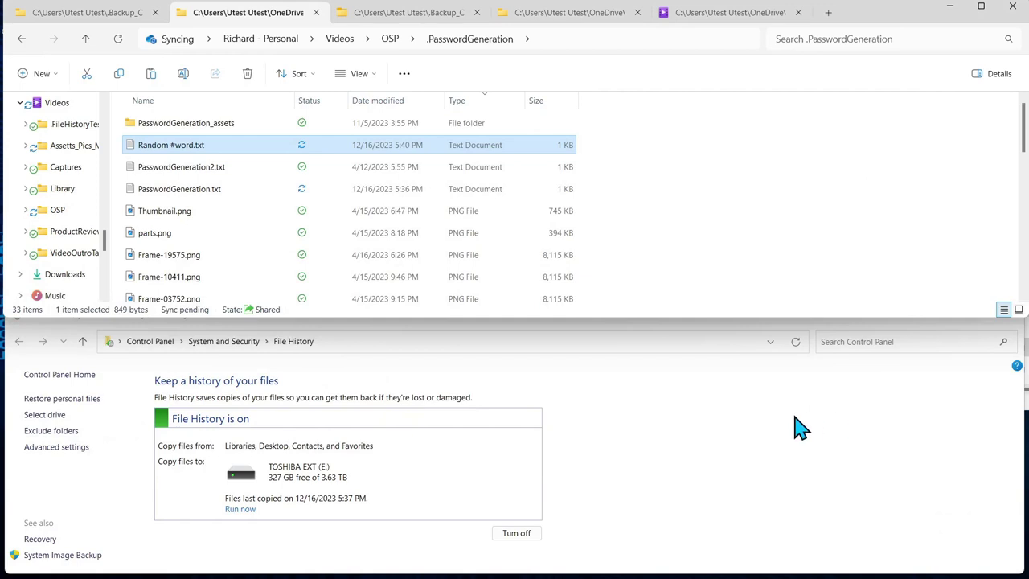
{"action": "left_click", "coordinate": [1009, 313]}
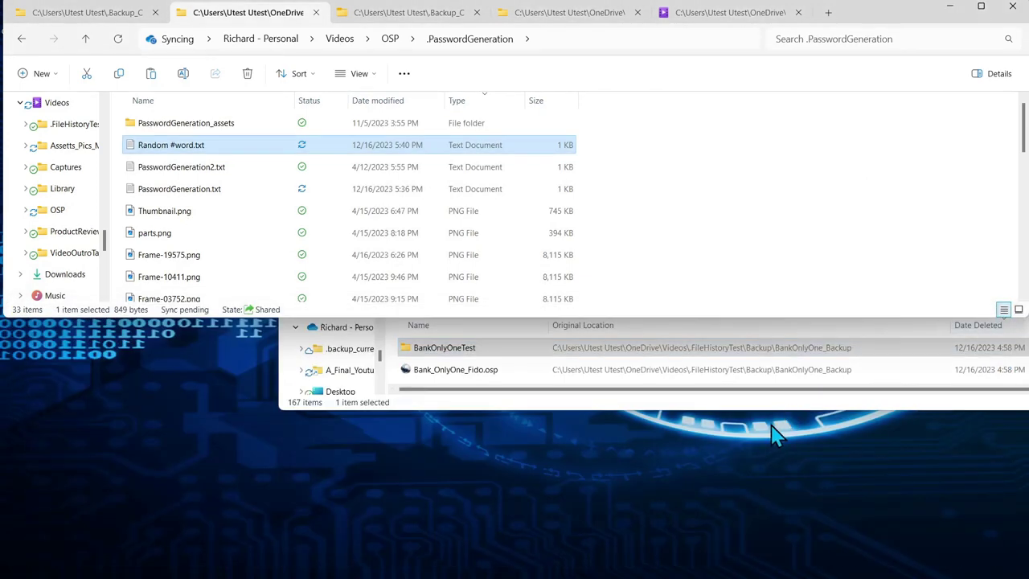
Reopen File History settings from the Start search and run a new backup
{"action": "key", "text": "super"}
{"action": "type", "text": "f"}
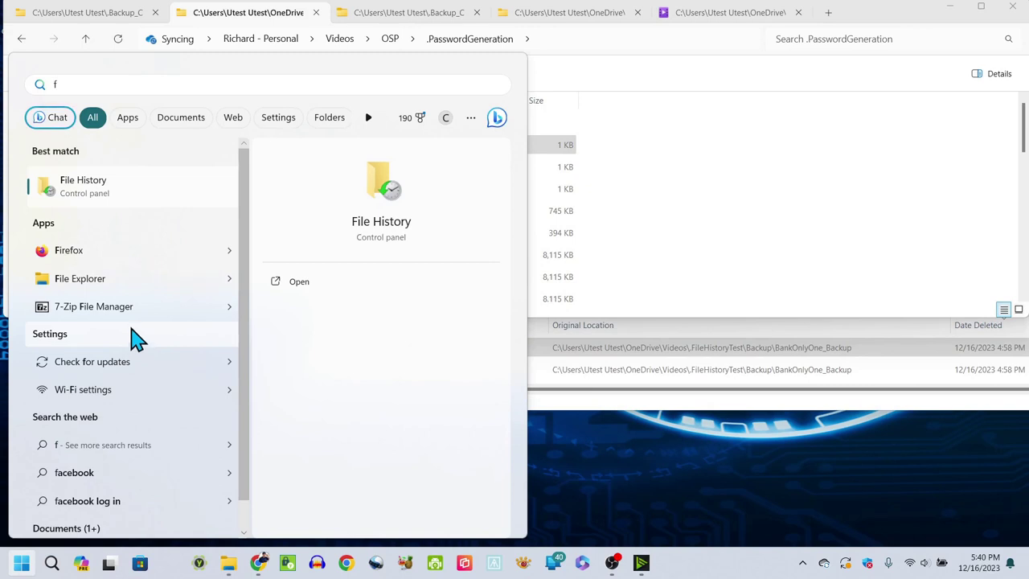
{"action": "left_click", "coordinate": [83, 185]}
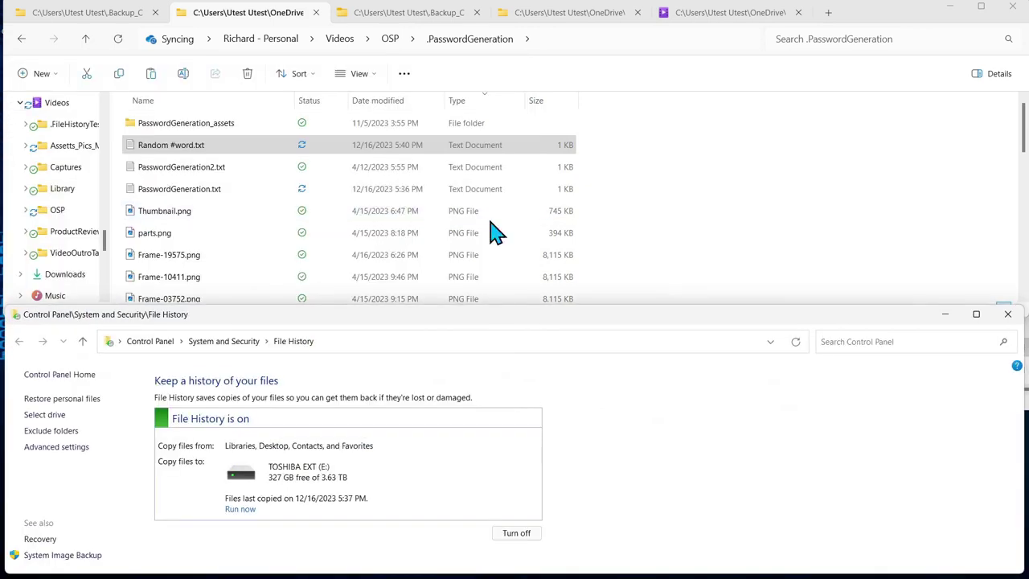
{"action": "left_click", "coordinate": [242, 509]}
{"action": "mouse_move", "coordinate": [780, 575]}
{"action": "left_click", "coordinate": [241, 509]}
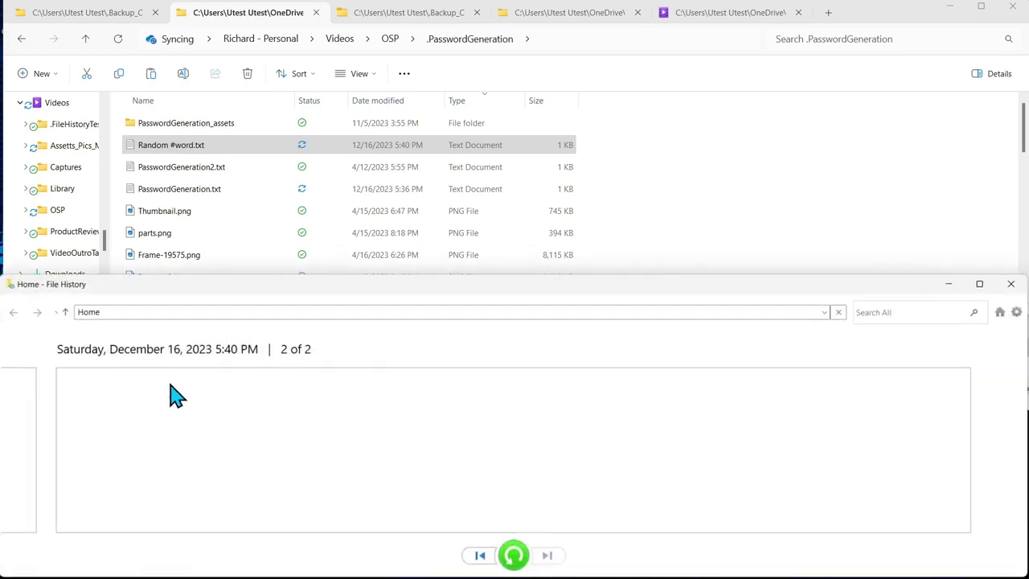
Browse the 5:40 PM backup to Videos > OSP > .PasswordGeneration, preview Random #word.txt, and highlight 'Update'
{"action": "scroll", "coordinate": [128, 443], "scroll_direction": "down", "scroll_amount": 5}
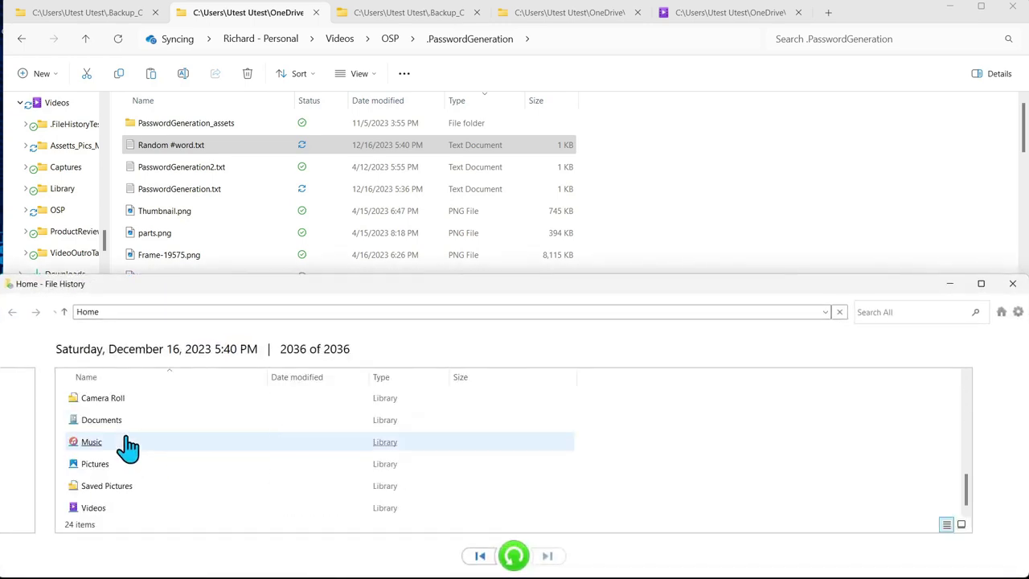
{"action": "double_click", "coordinate": [87, 508]}
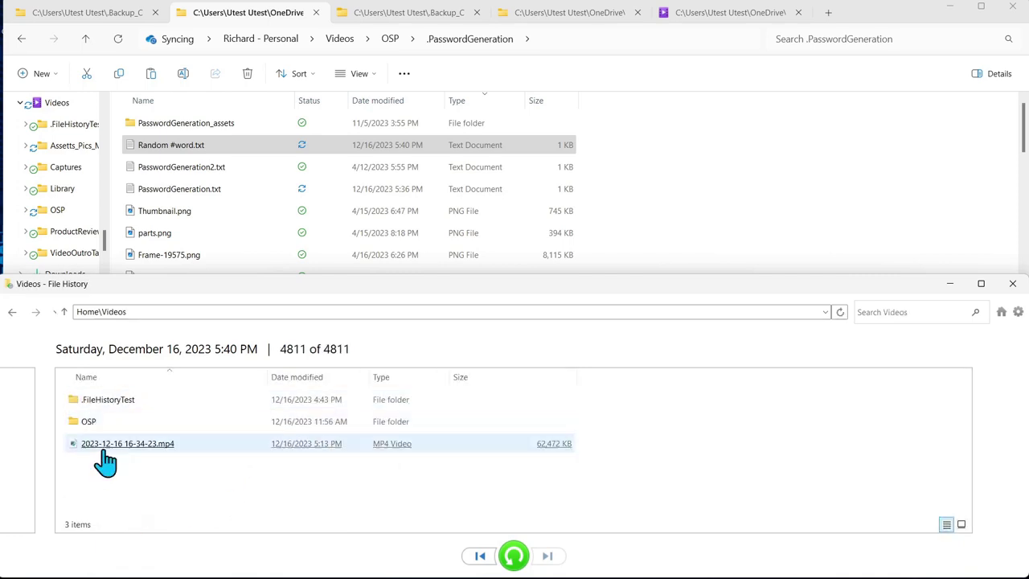
{"action": "left_click", "coordinate": [101, 403]}
{"action": "double_click", "coordinate": [90, 434]}
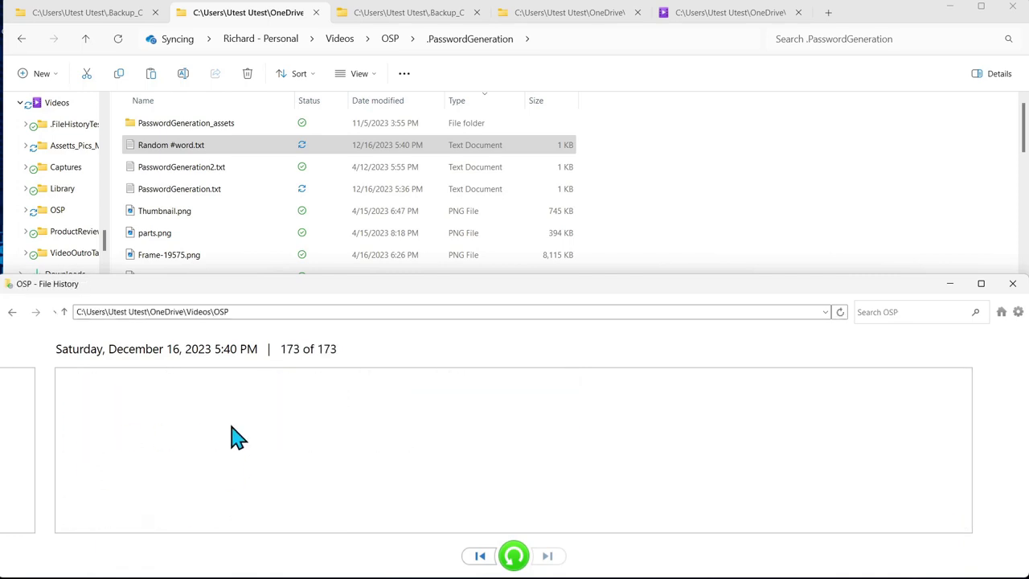
{"action": "left_click", "coordinate": [121, 422]}
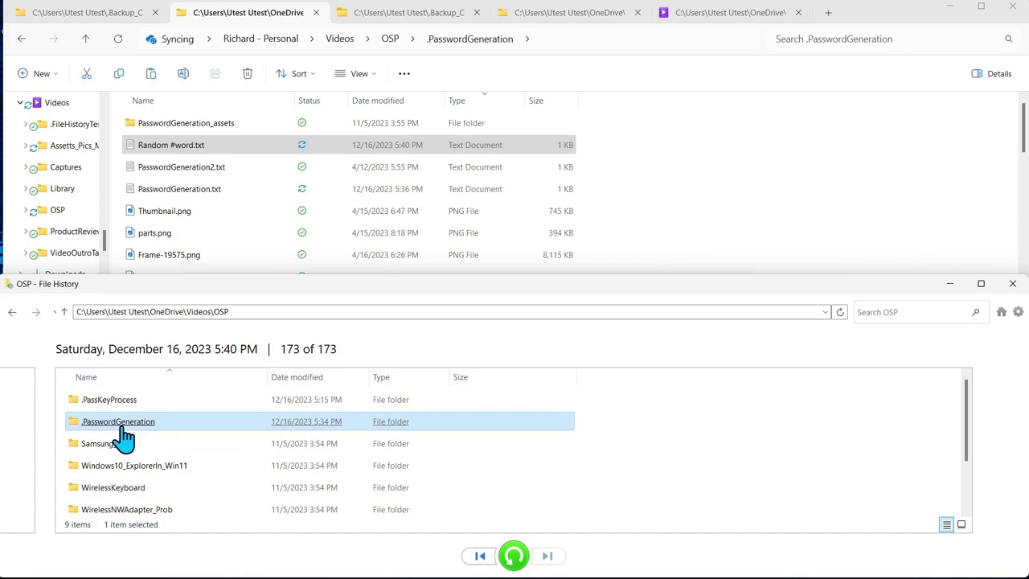
{"action": "double_click", "coordinate": [121, 423]}
{"action": "left_click", "coordinate": [217, 468]}
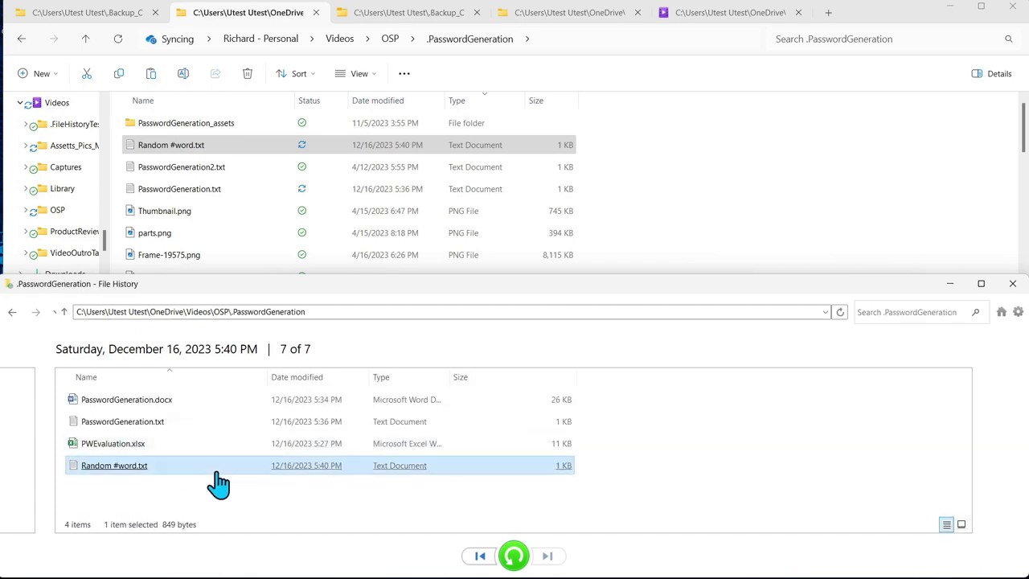
{"action": "double_click", "coordinate": [124, 474]}
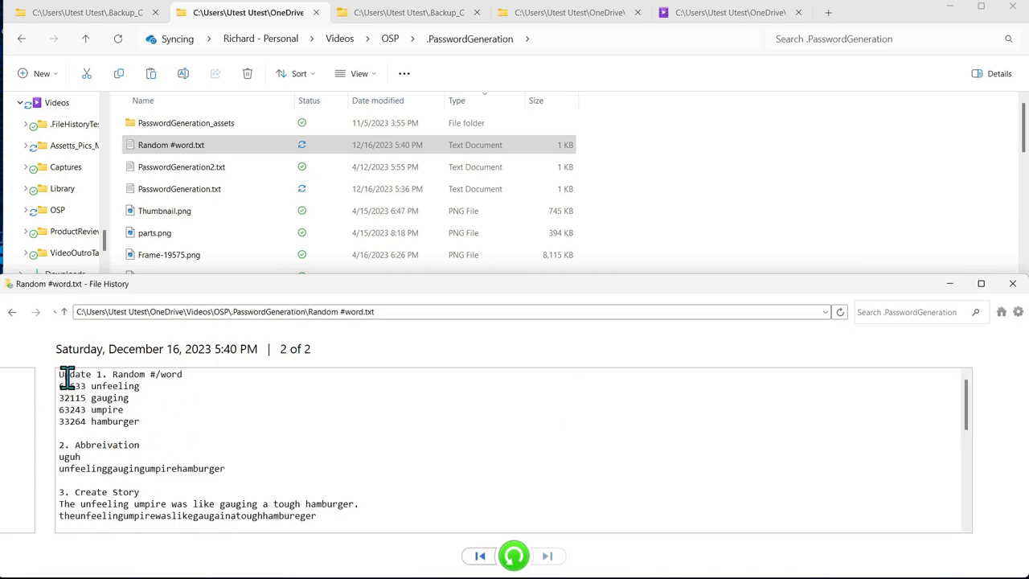
{"action": "double_click", "coordinate": [68, 375]}
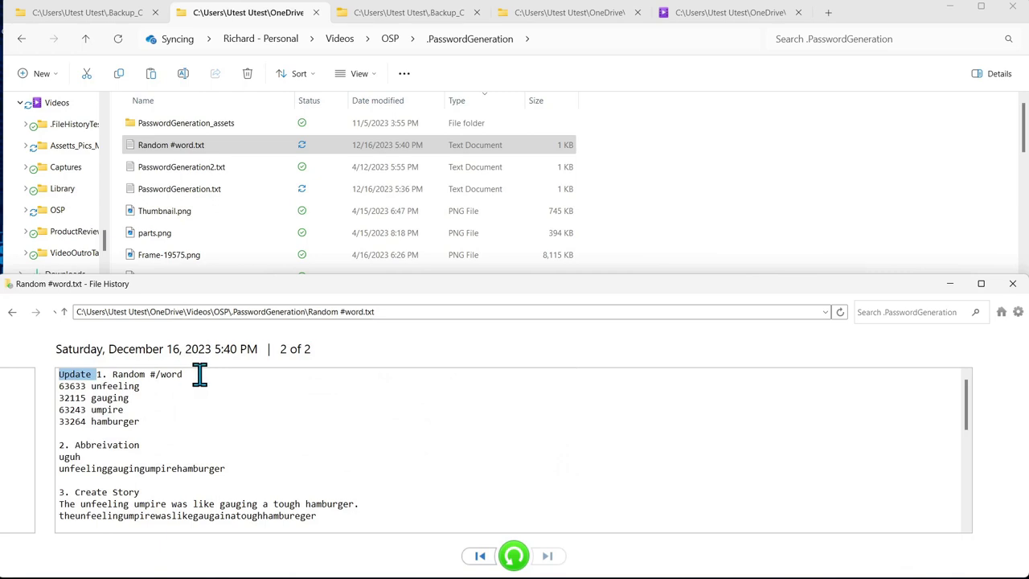